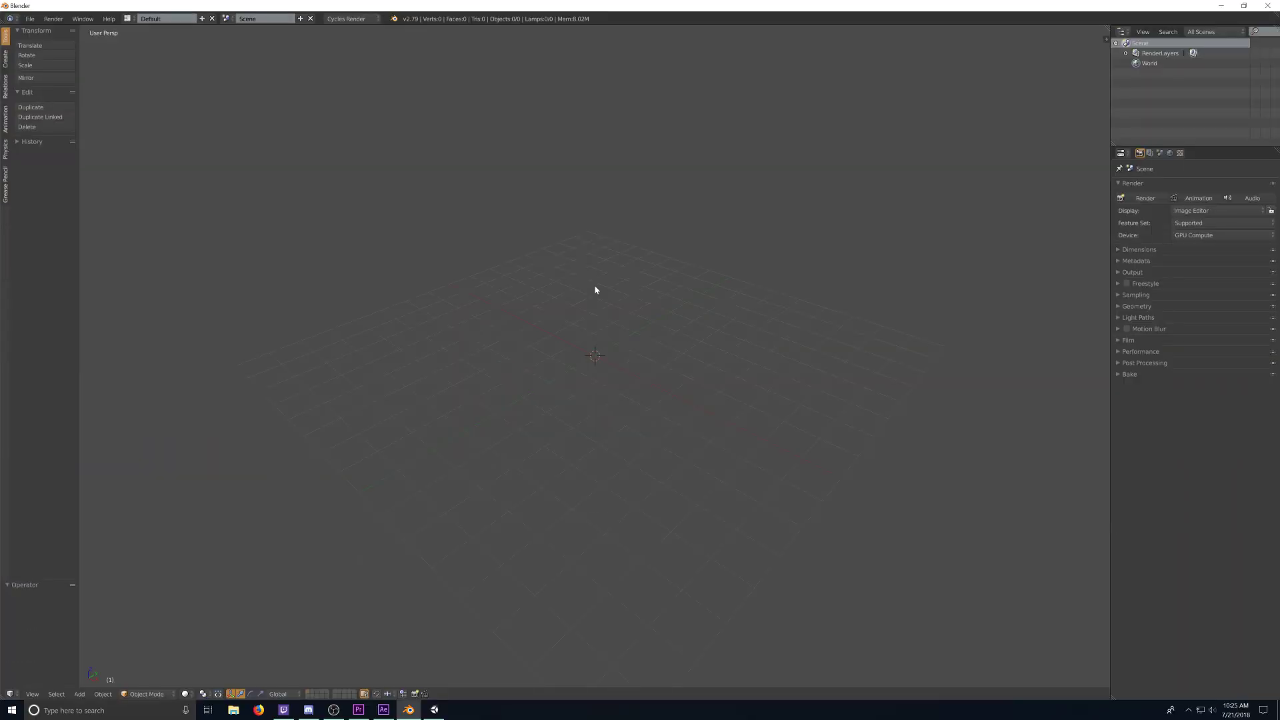
Add a cube mesh at the origin of the empty Blender scene using the operator search.
{"action": "key", "text": "shift+a"}
{"action": "key", "text": "Return"}
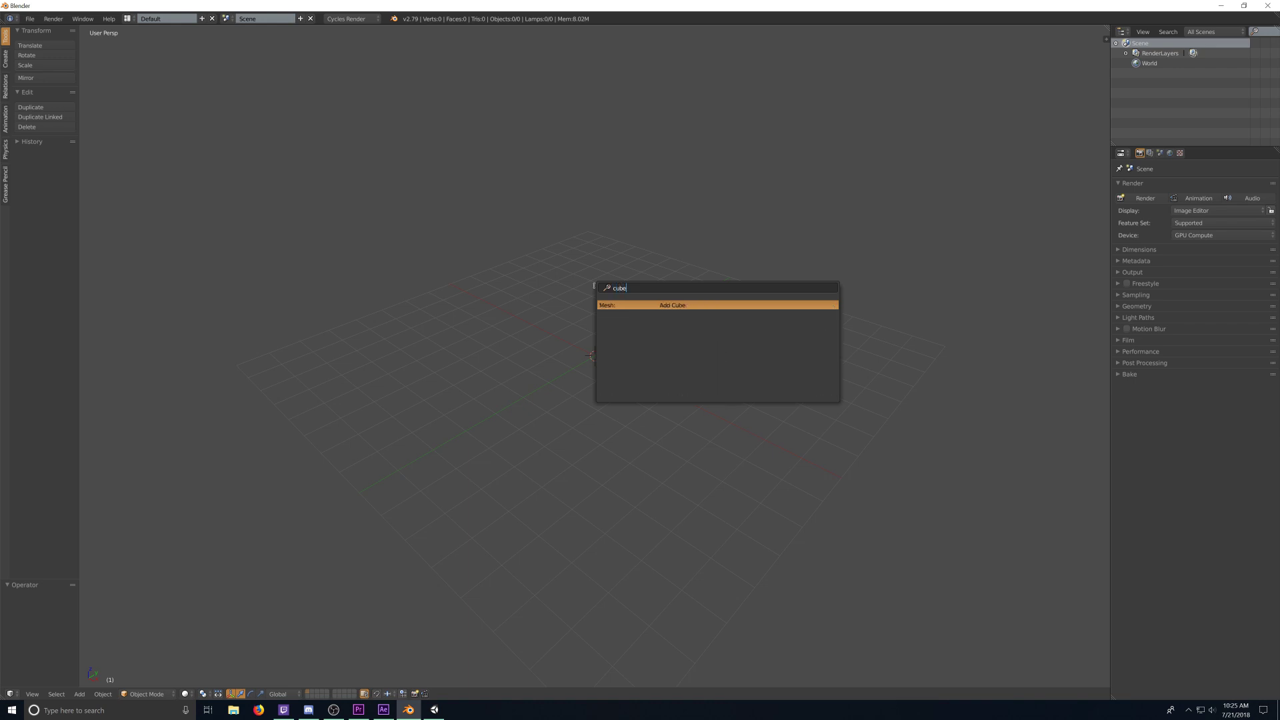
{"action": "key", "text": "Return"}
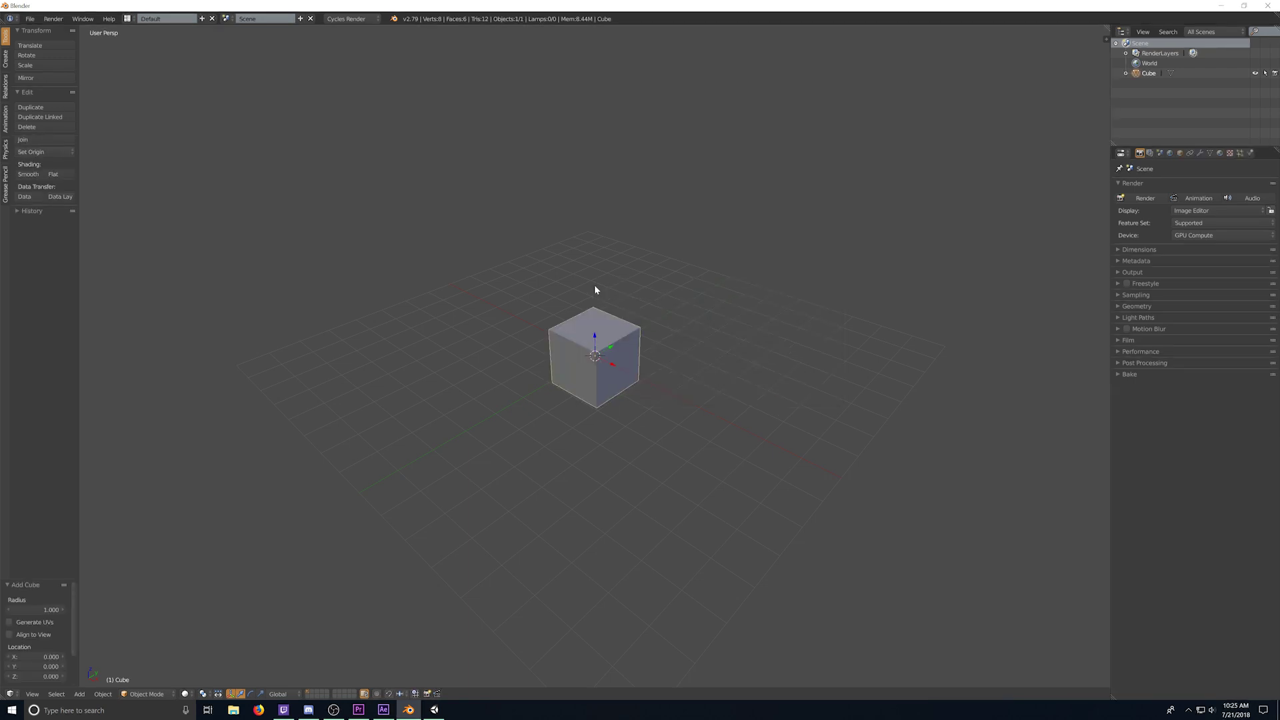
Export the cube as an FBX file with !EXPERIMENTAL! Apply Transform enabled.
{"action": "left_click", "coordinate": [30, 18]}
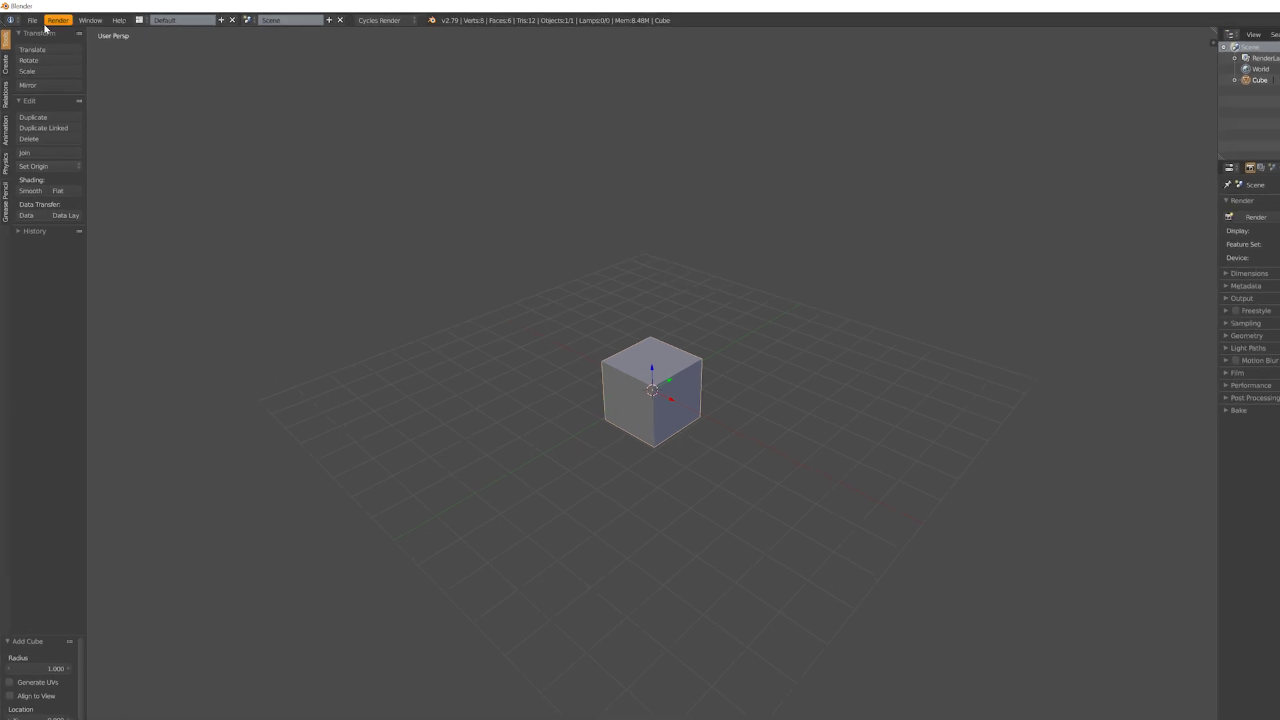
{"action": "mouse_move", "coordinate": [50, 218]}
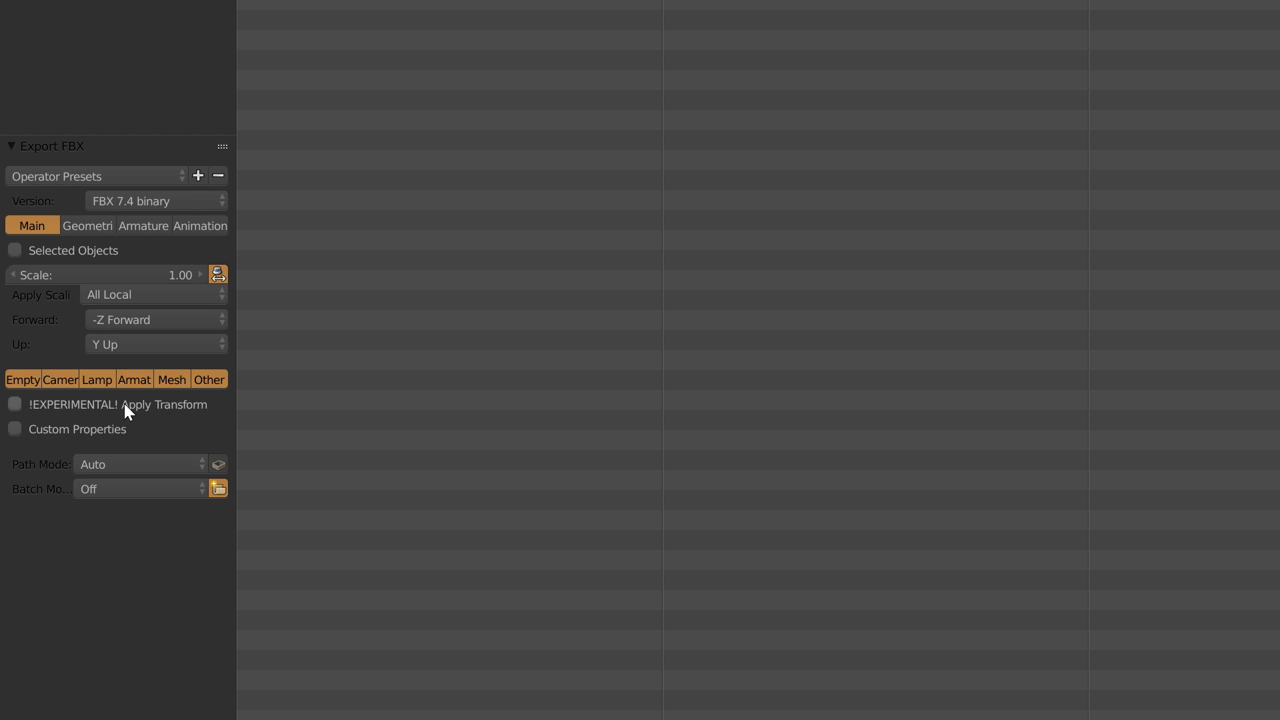
{"action": "left_click", "coordinate": [16, 404]}
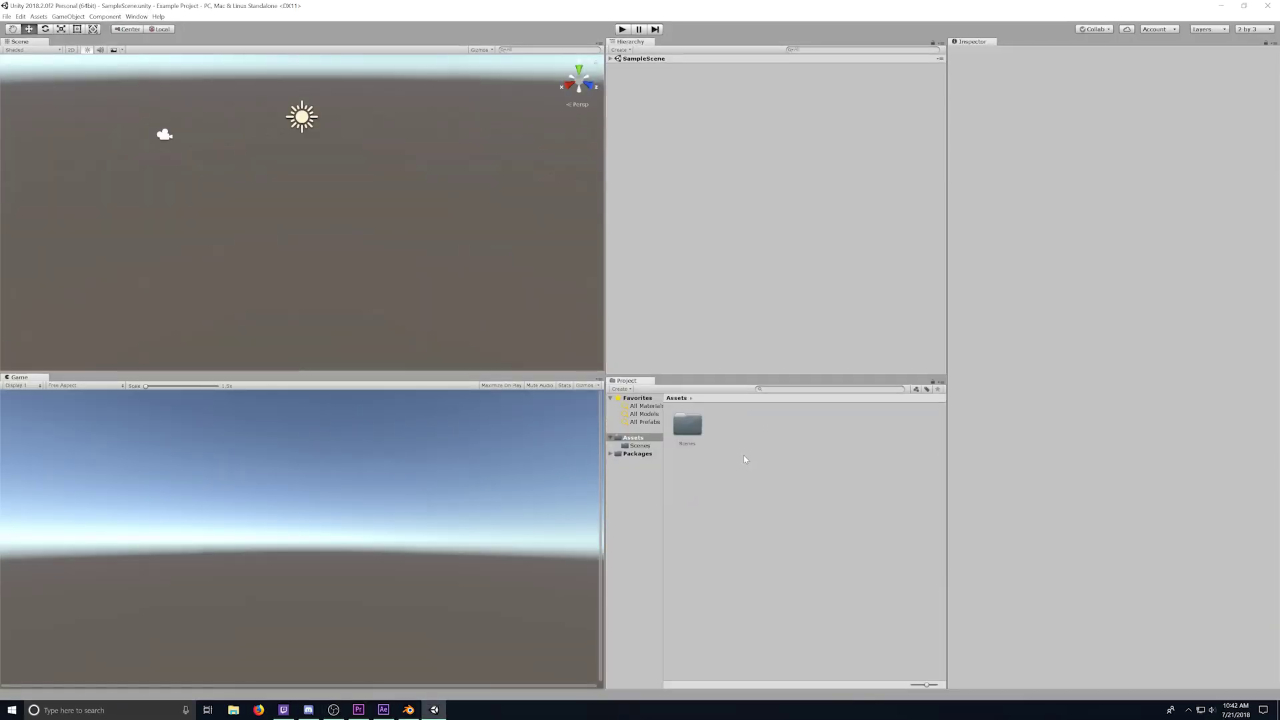
Import cube.fbx from the Desktop into Assets and place it in SampleScene.
{"action": "right_click", "coordinate": [751, 445]}
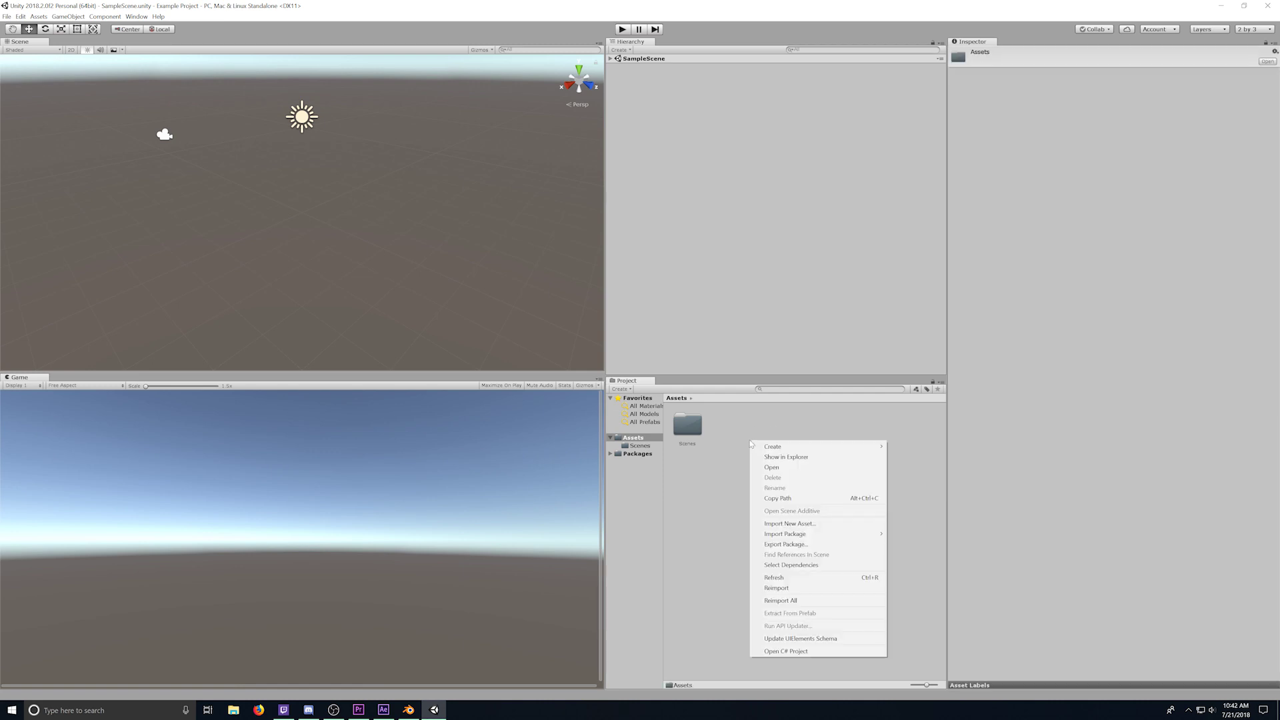
{"action": "left_click", "coordinate": [791, 524]}
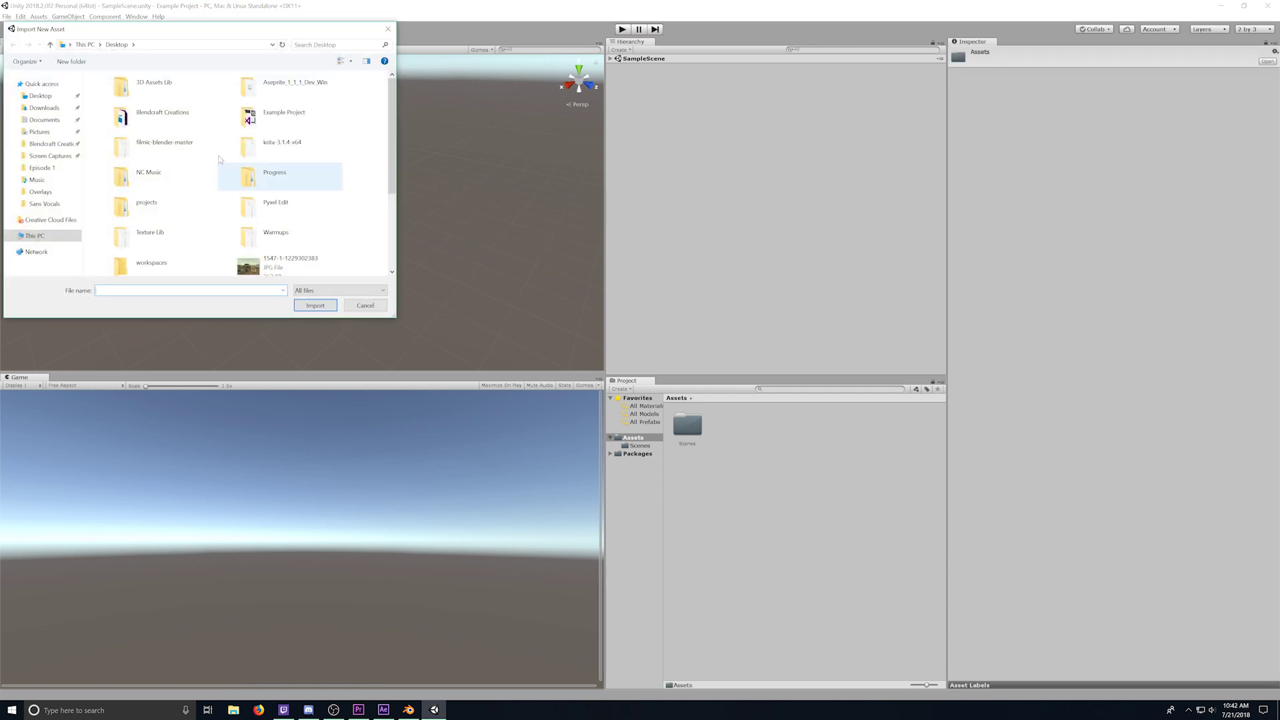
{"action": "left_click", "coordinate": [41, 96]}
{"action": "scroll", "coordinate": [247, 174], "scroll_direction": "down", "scroll_amount": 3}
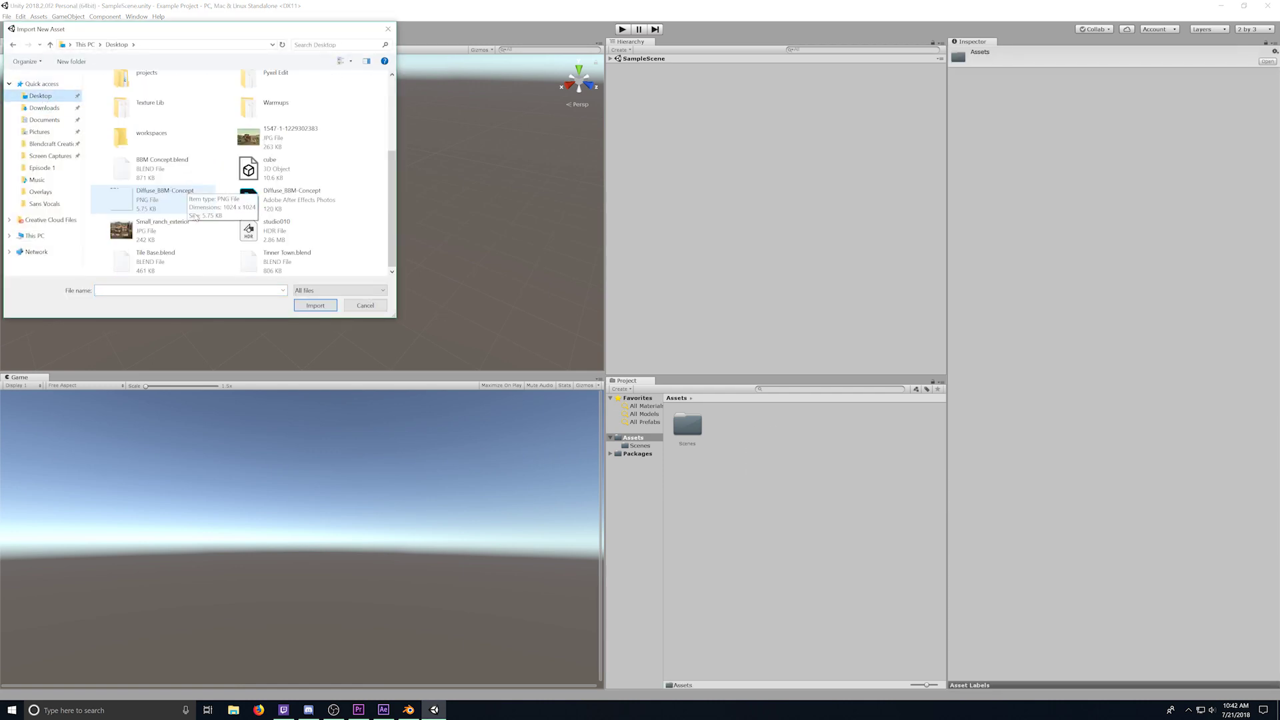
{"action": "left_click", "coordinate": [280, 163]}
{"action": "left_click", "coordinate": [304, 305]}
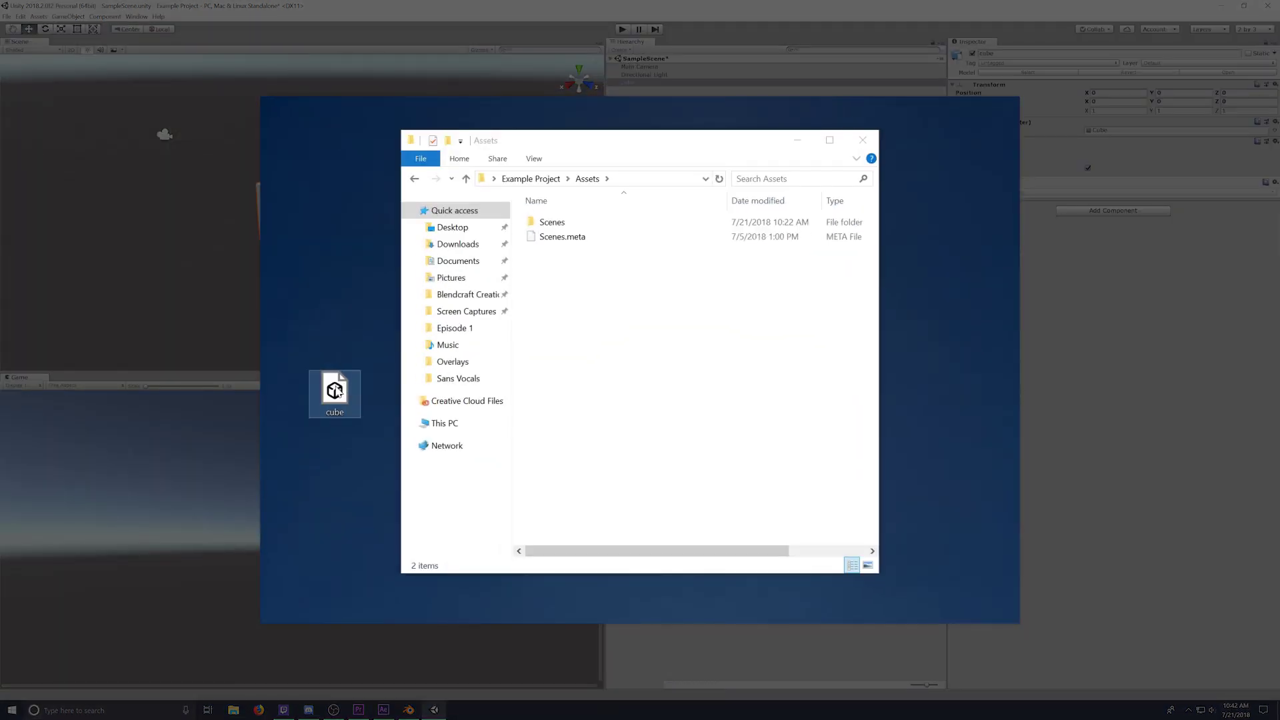
{"action": "left_click_drag", "start_coordinate": [336, 392], "coordinate": [609, 329]}
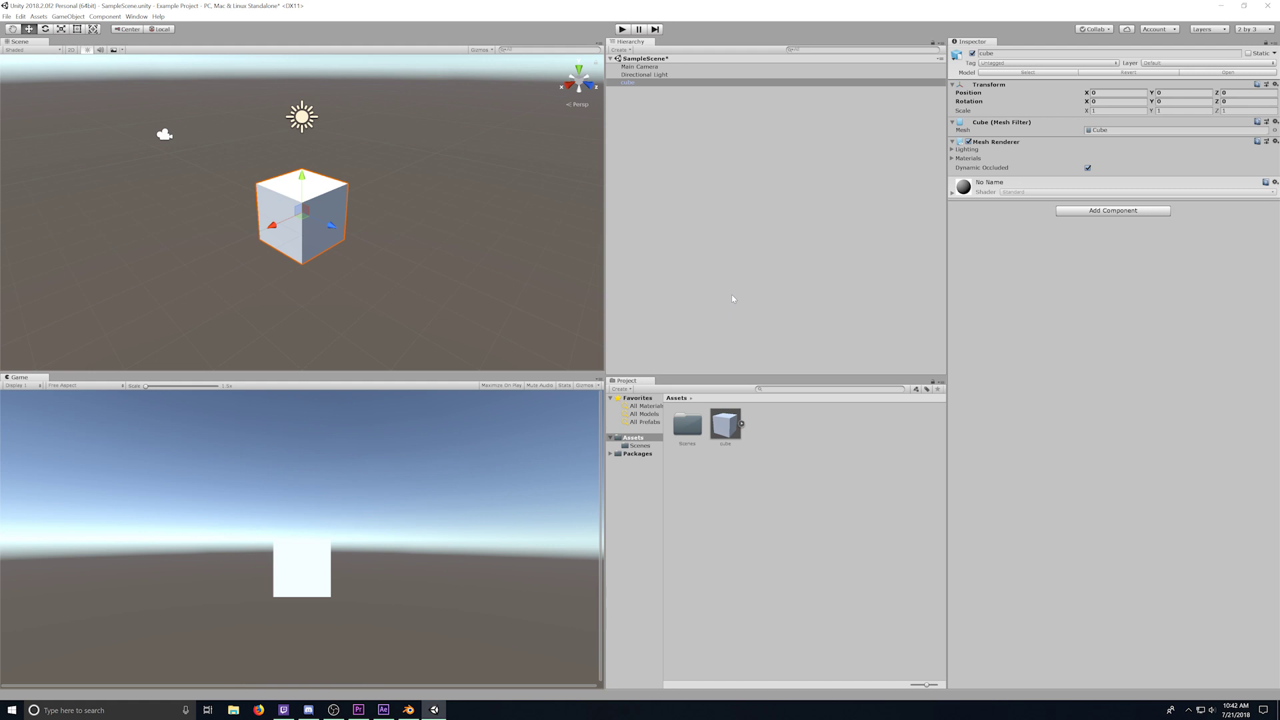
Create an empty GameObject in the Hierarchy and make the cube its child.
{"action": "left_click", "coordinate": [733, 298]}
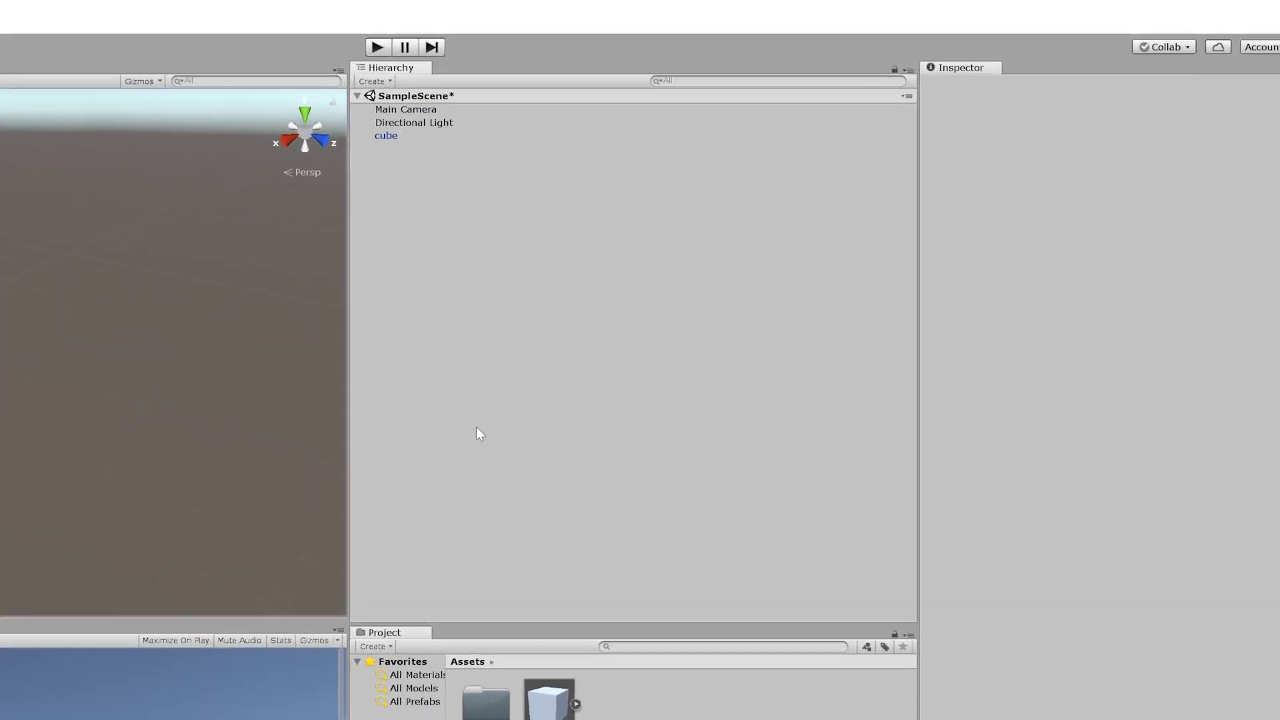
{"action": "right_click", "coordinate": [324, 290]}
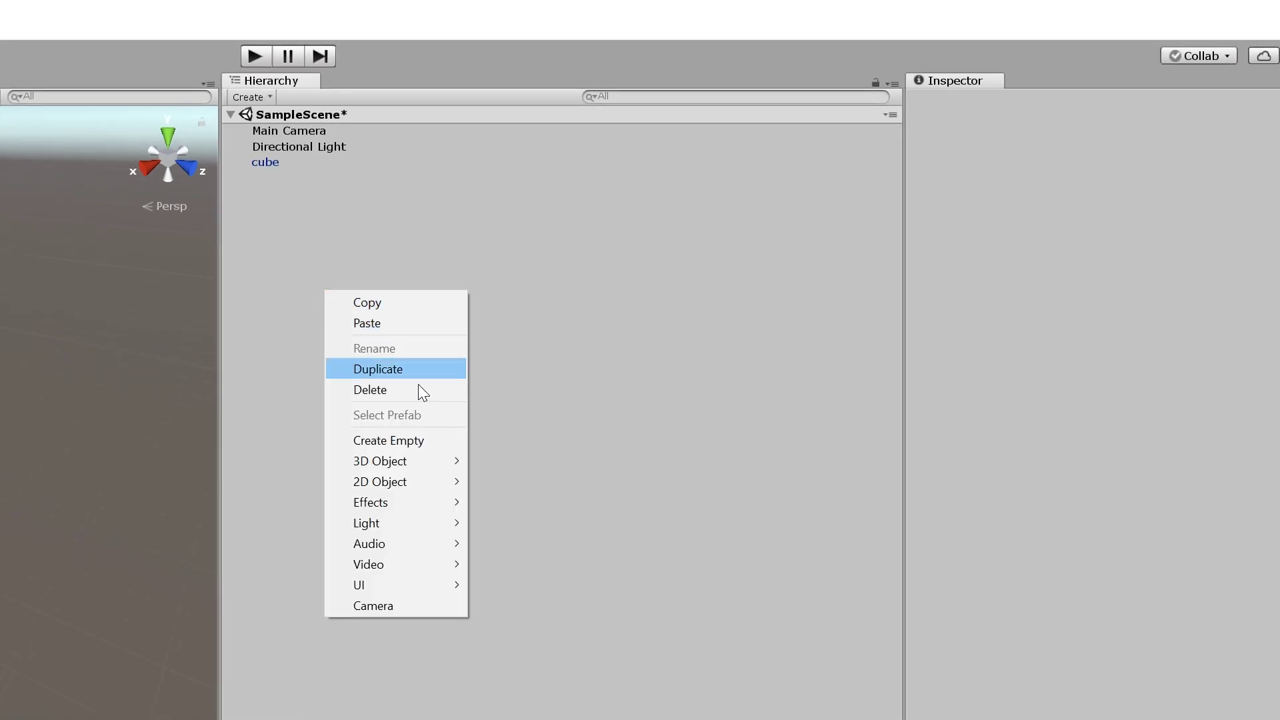
{"action": "left_click", "coordinate": [380, 438]}
{"action": "left_click", "coordinate": [280, 162]}
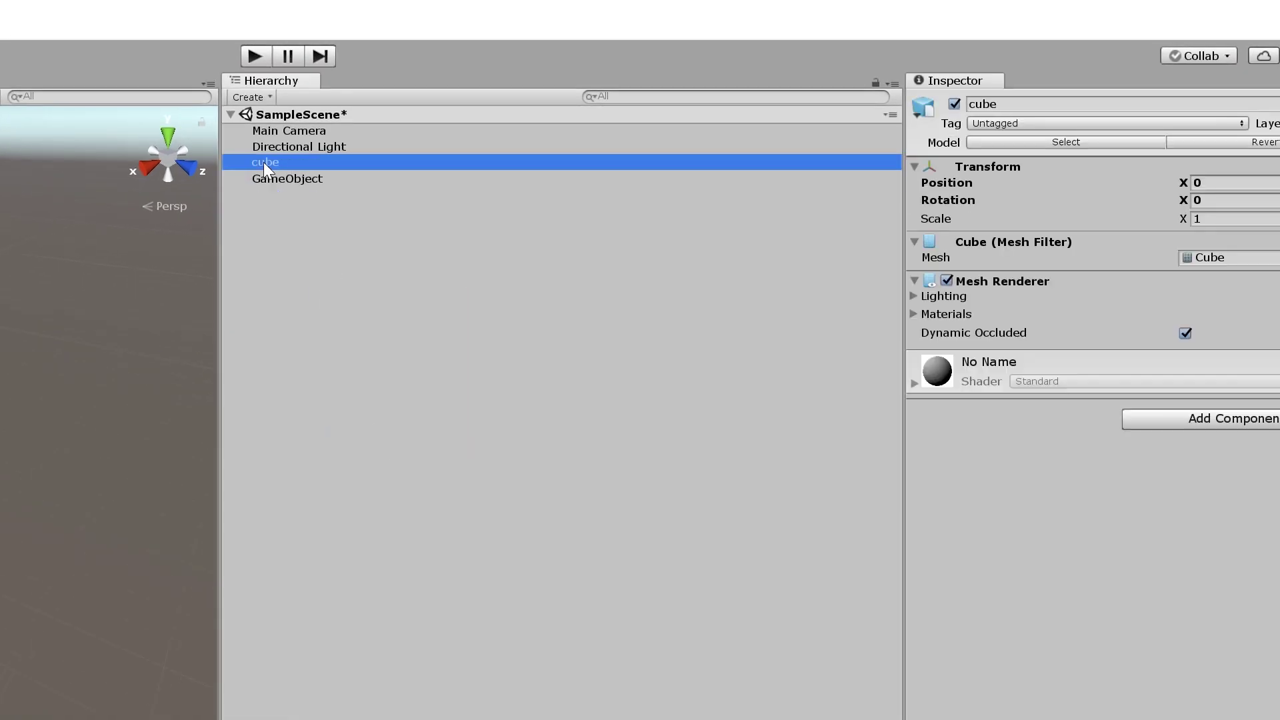
{"action": "left_click_drag", "start_coordinate": [259, 158], "coordinate": [276, 179]}
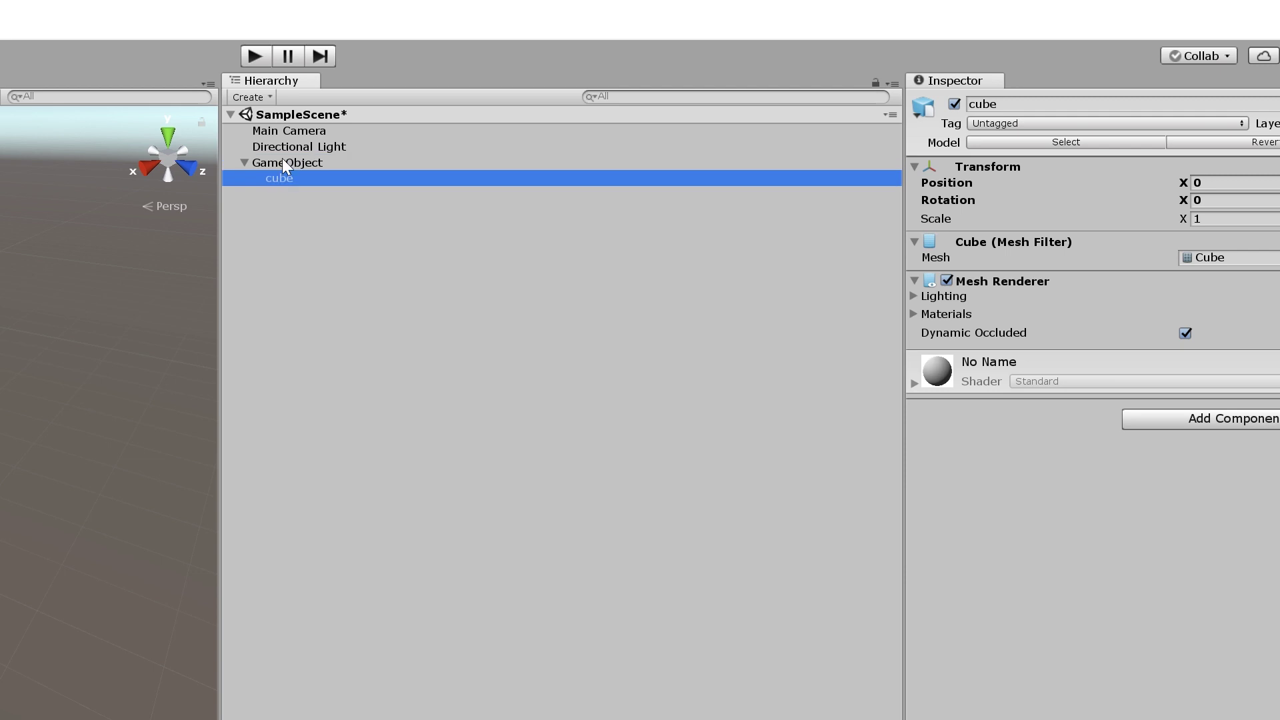
Rename the new parent GameObject to 'The Cube'.
{"action": "left_click", "coordinate": [286, 162]}
{"action": "left_click", "coordinate": [1034, 122]}
{"action": "key", "text": "Escape"}
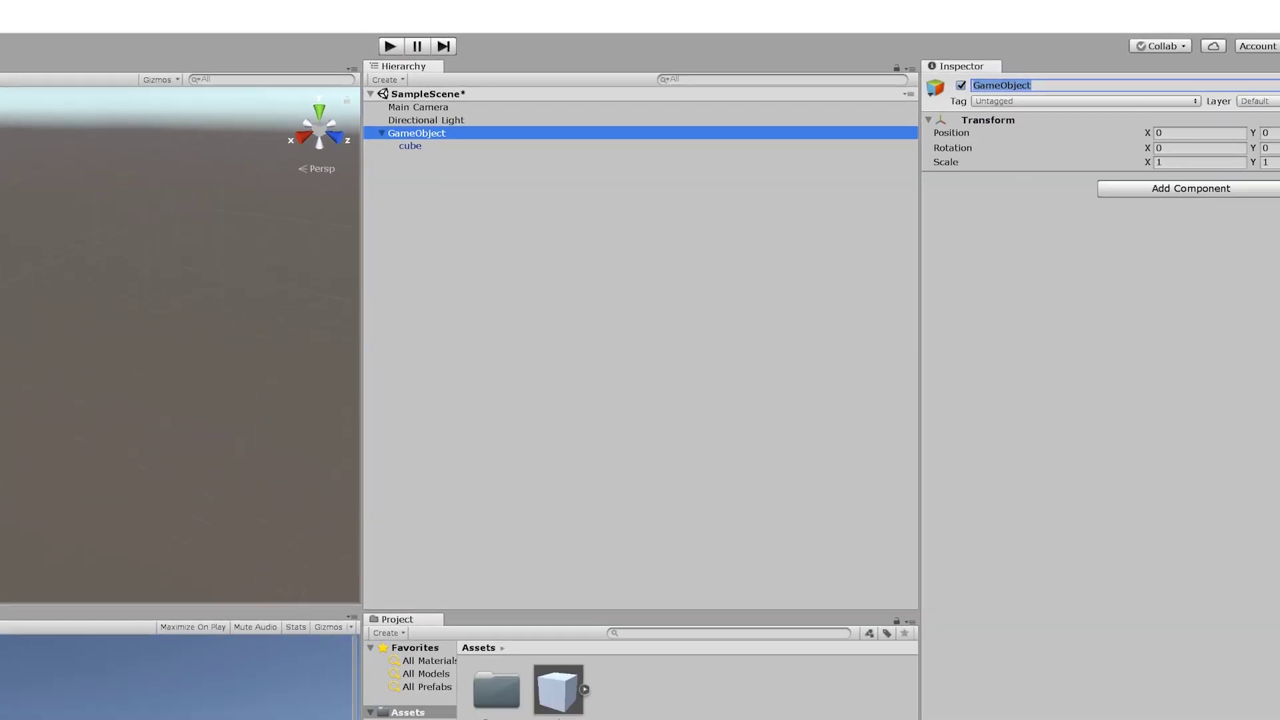
{"action": "type", "text": "The Cube"}
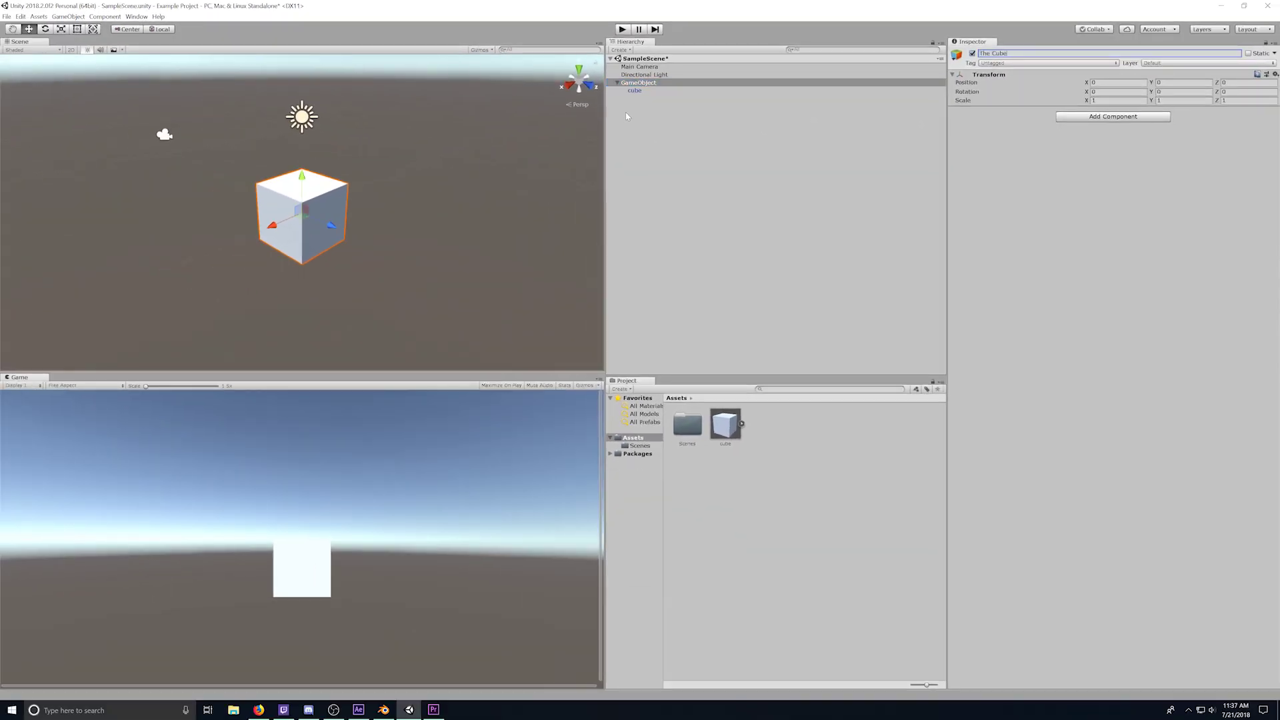
{"action": "key", "text": "Return"}
Save The Cube as a prefab asset in the Project Assets.
{"action": "left_click_drag", "start_coordinate": [640, 83], "coordinate": [779, 426]}
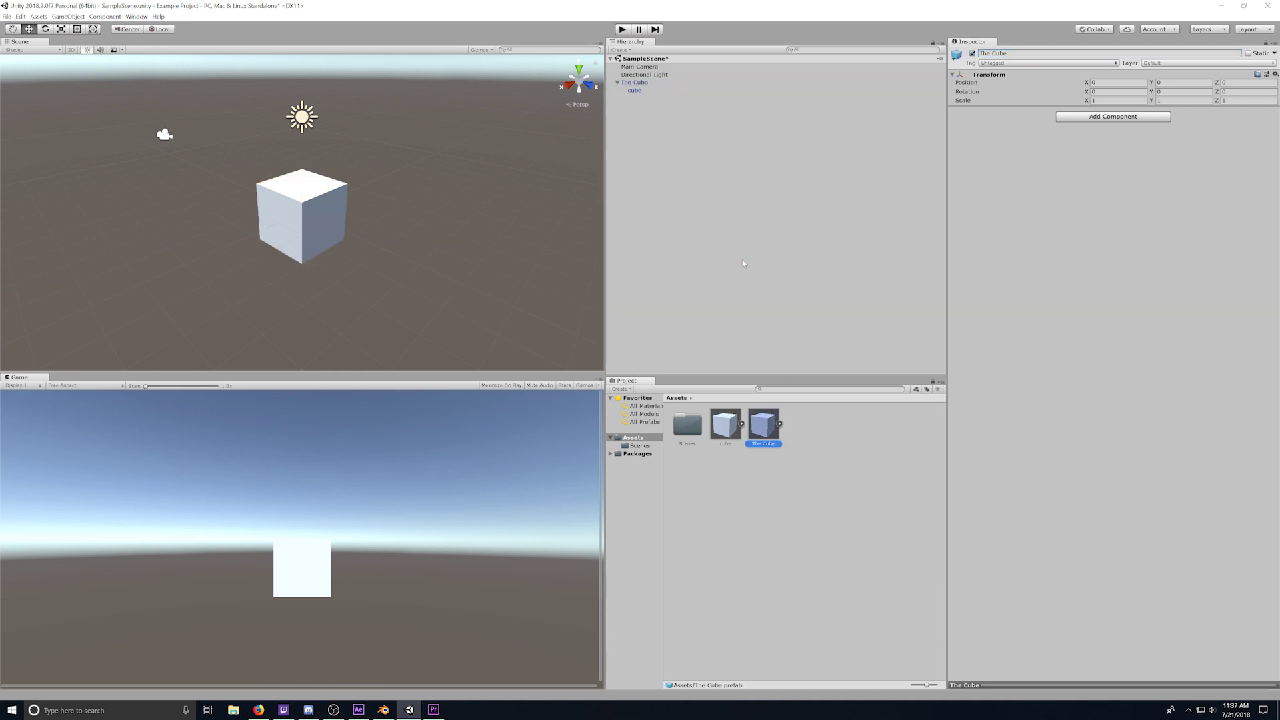
{"action": "left_click", "coordinate": [744, 263]}
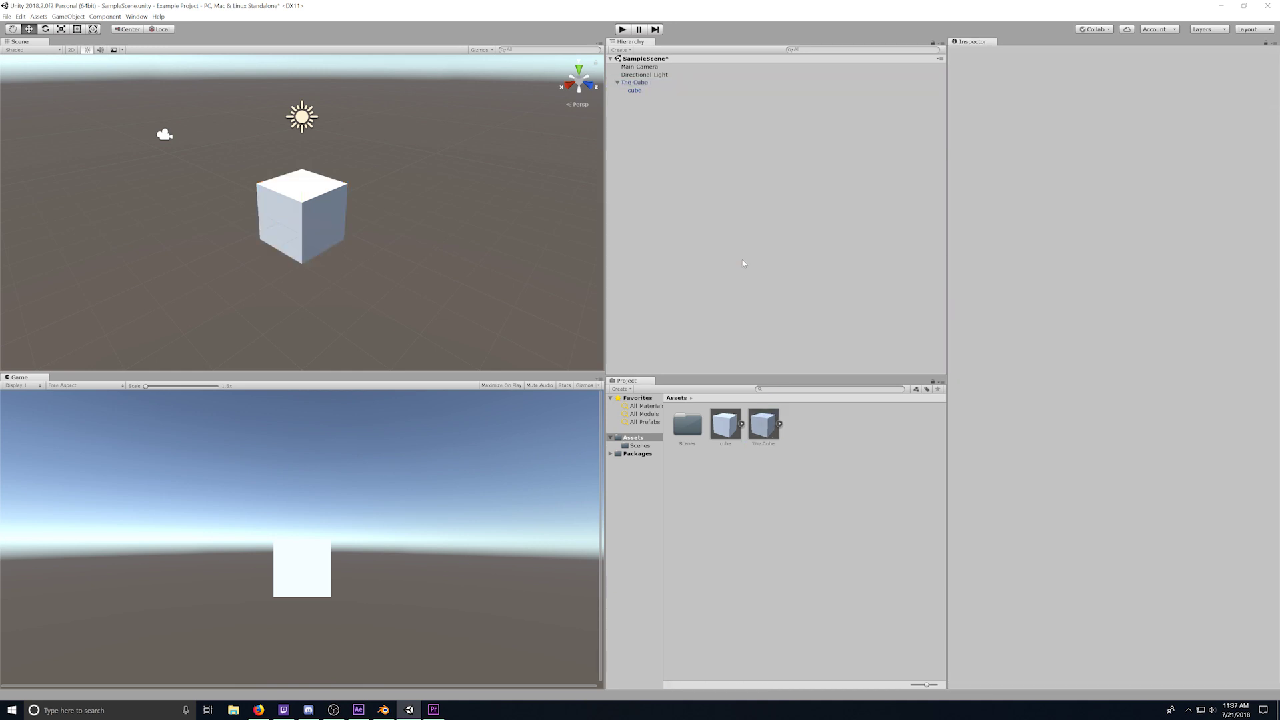
{"action": "left_click", "coordinate": [640, 82]}
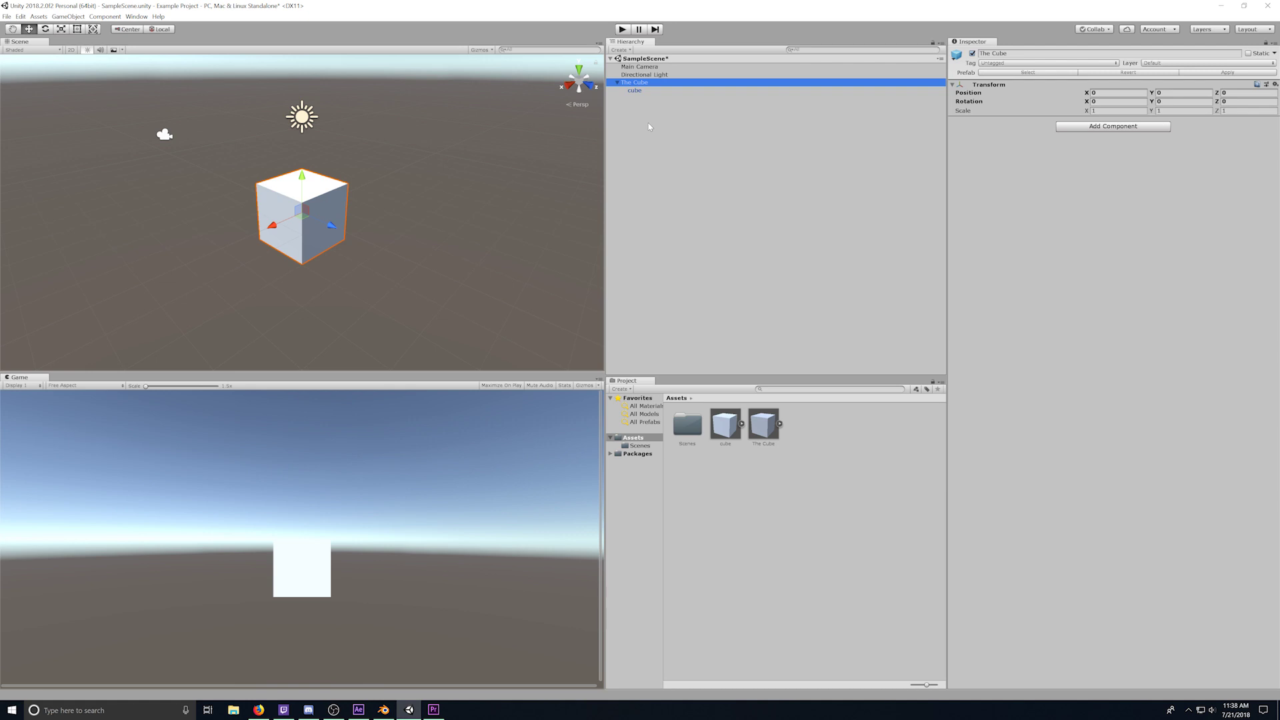
{"action": "left_click", "coordinate": [650, 127]}
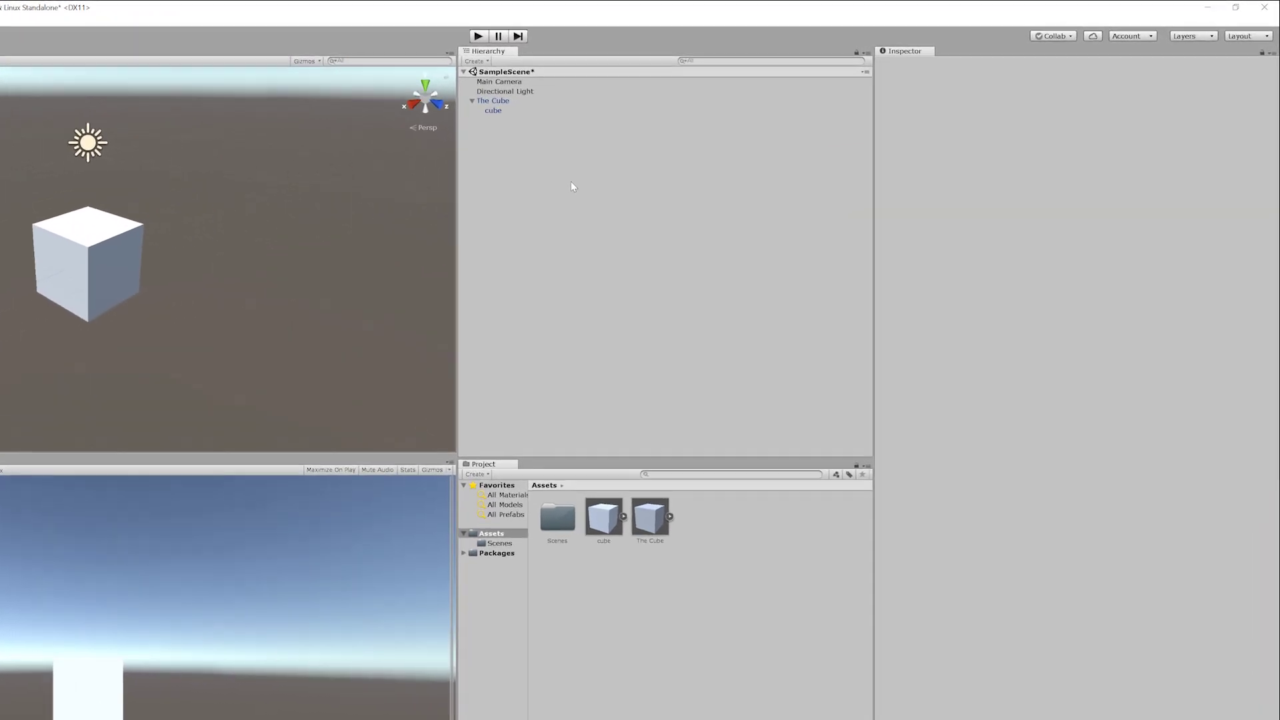
Rename The Cube to 'Player'.
{"action": "left_click", "coordinate": [317, 123]}
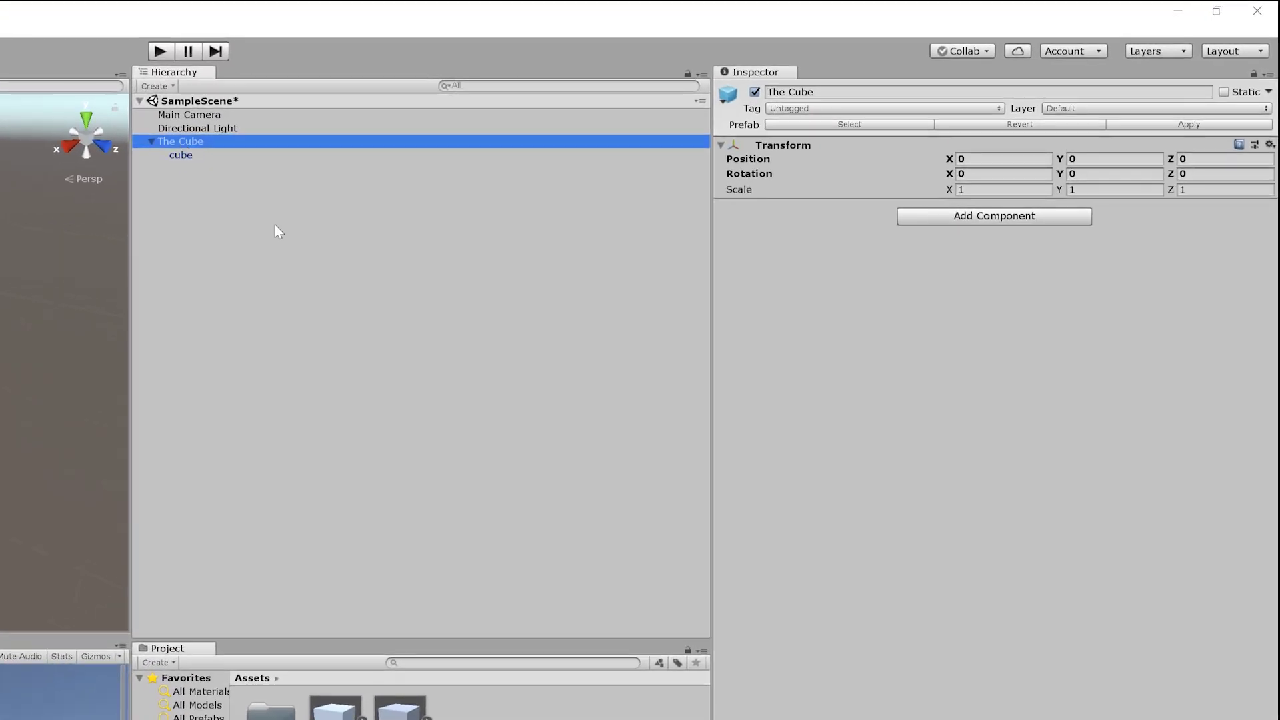
{"action": "key", "text": "F2"}
{"action": "type", "text": "player"}
{"action": "key", "text": "Return"}
Create a new PlayerController script and attach it to Player.
{"action": "left_click", "coordinate": [1201, 124]}
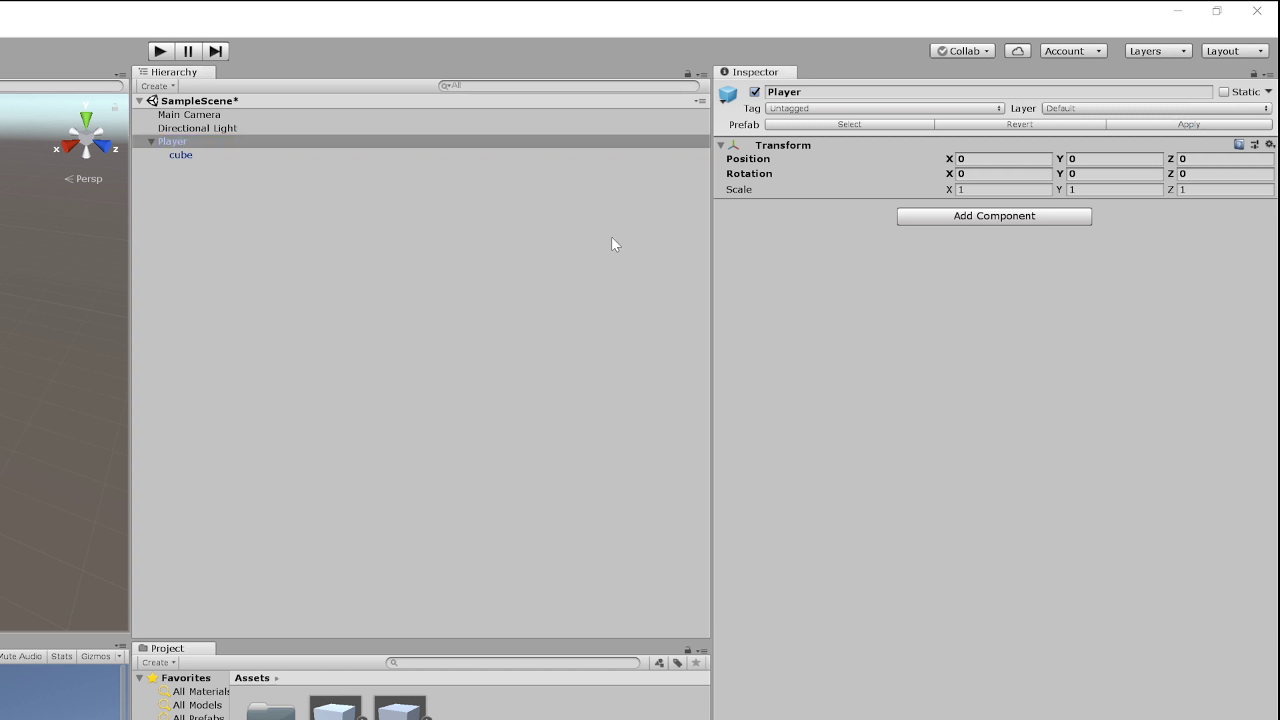
{"action": "left_click", "coordinate": [984, 219]}
{"action": "type", "text": "PlayerController"}
{"action": "key", "text": "Return"}
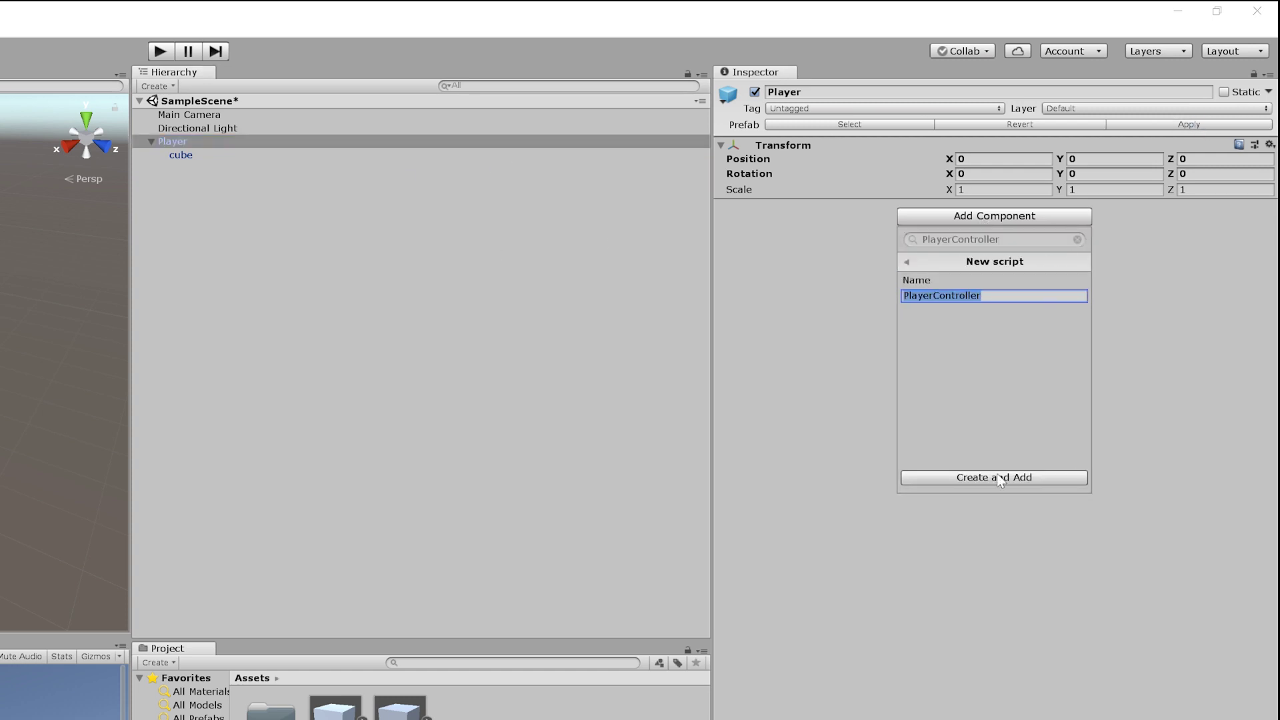
{"action": "left_click", "coordinate": [996, 476]}
Rename the cube child object to 'player_model'.
{"action": "left_click", "coordinate": [180, 155]}
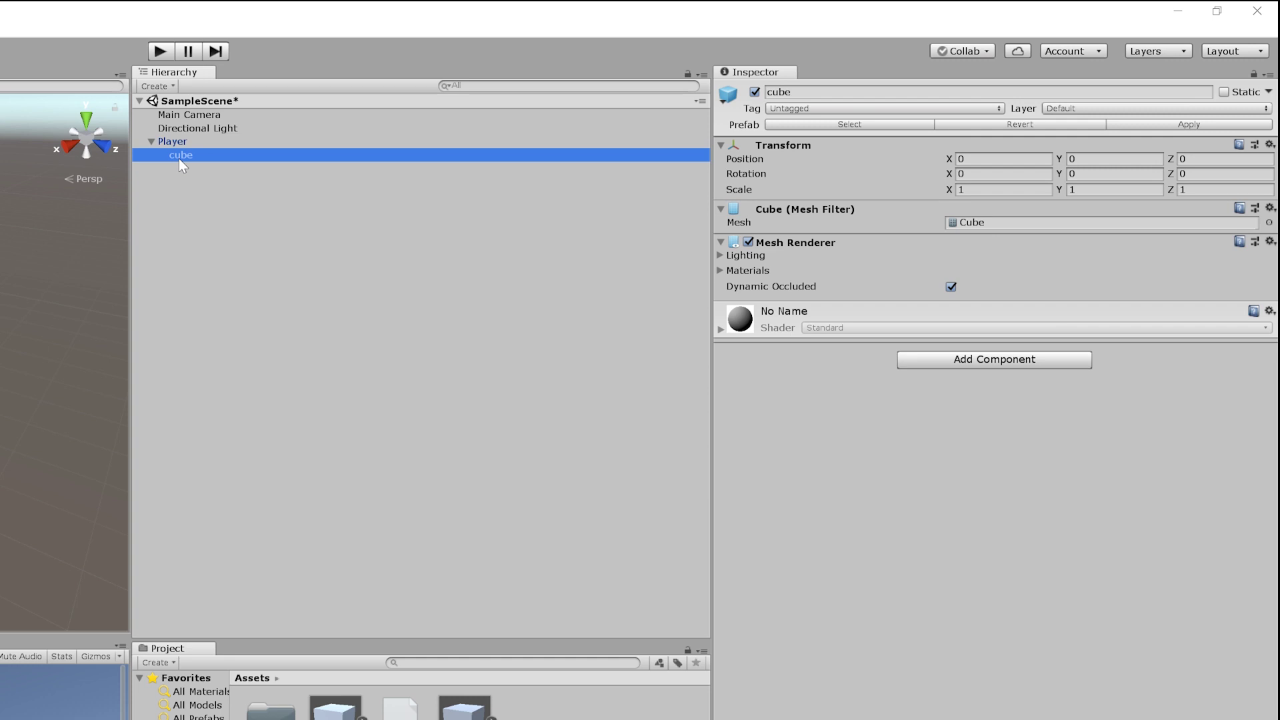
{"action": "left_click", "coordinate": [179, 158]}
{"action": "type", "text": "player_model"}
{"action": "key", "text": "Return"}
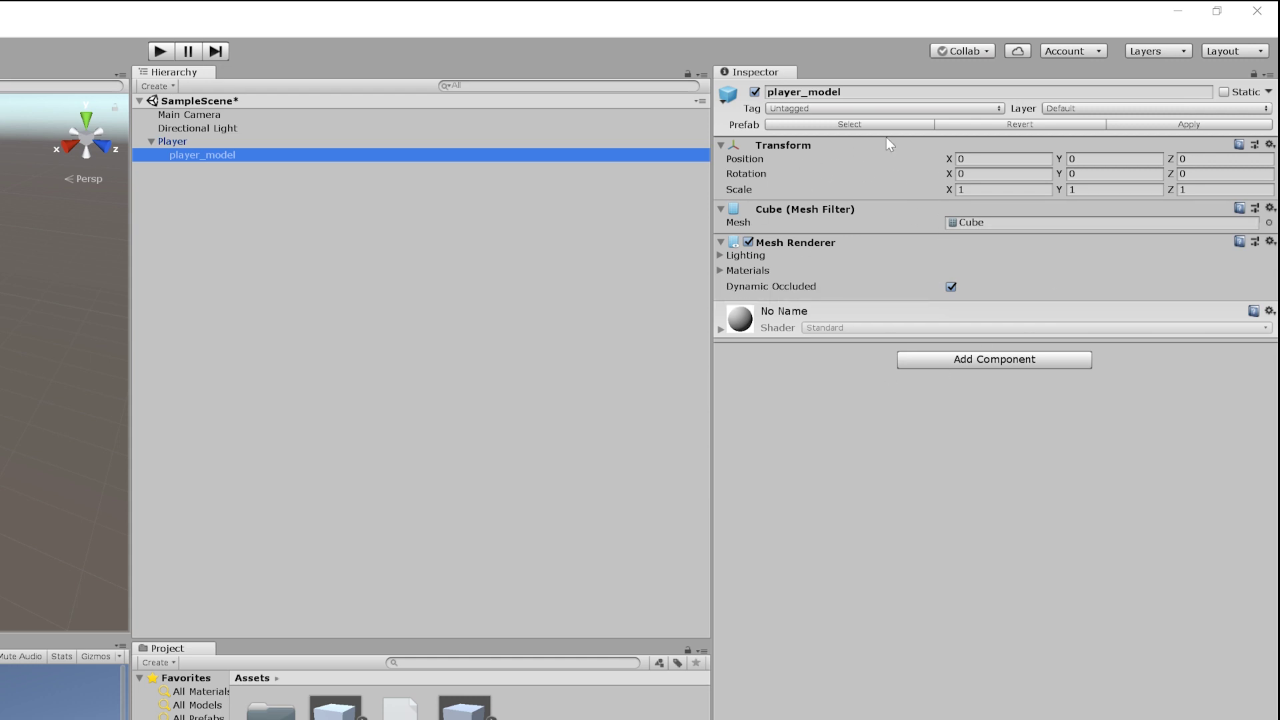
{"action": "left_click", "coordinate": [169, 143]}
Create an empty child under Player named 'player_collision'.
{"action": "right_click", "coordinate": [185, 143]}
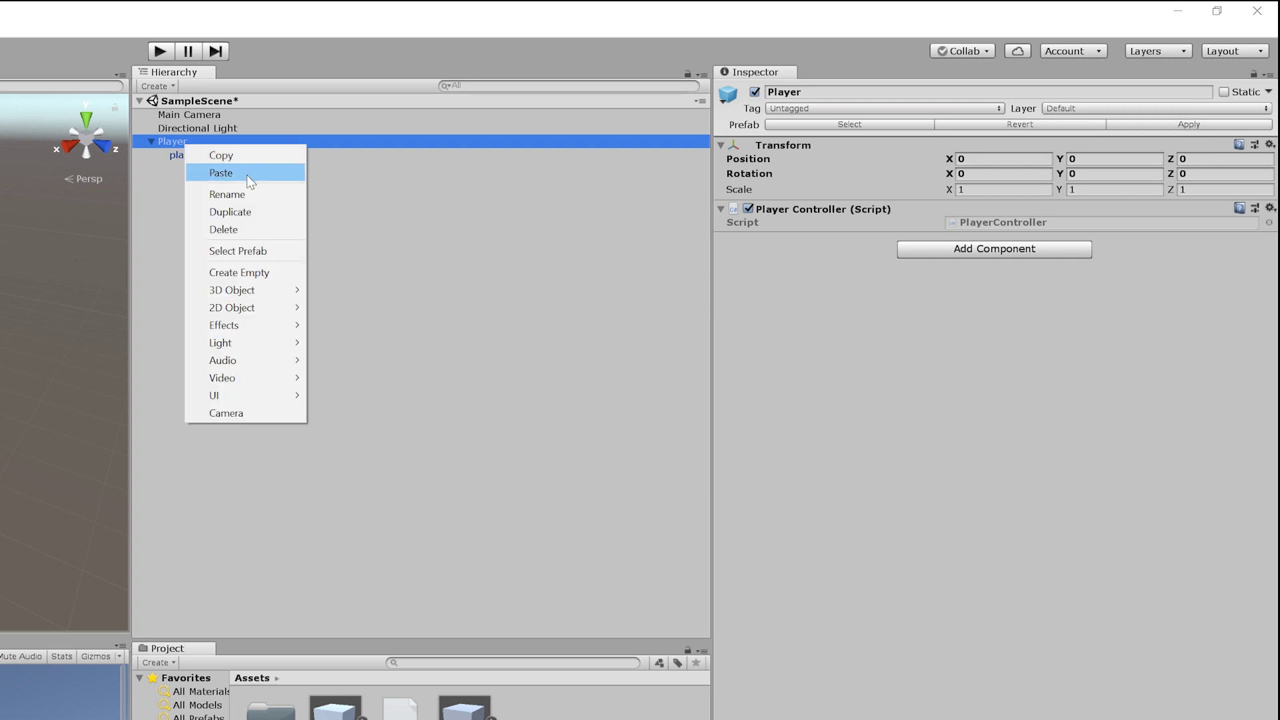
{"action": "left_click", "coordinate": [253, 273]}
{"action": "key", "text": "F2"}
{"action": "type", "text": "p"}
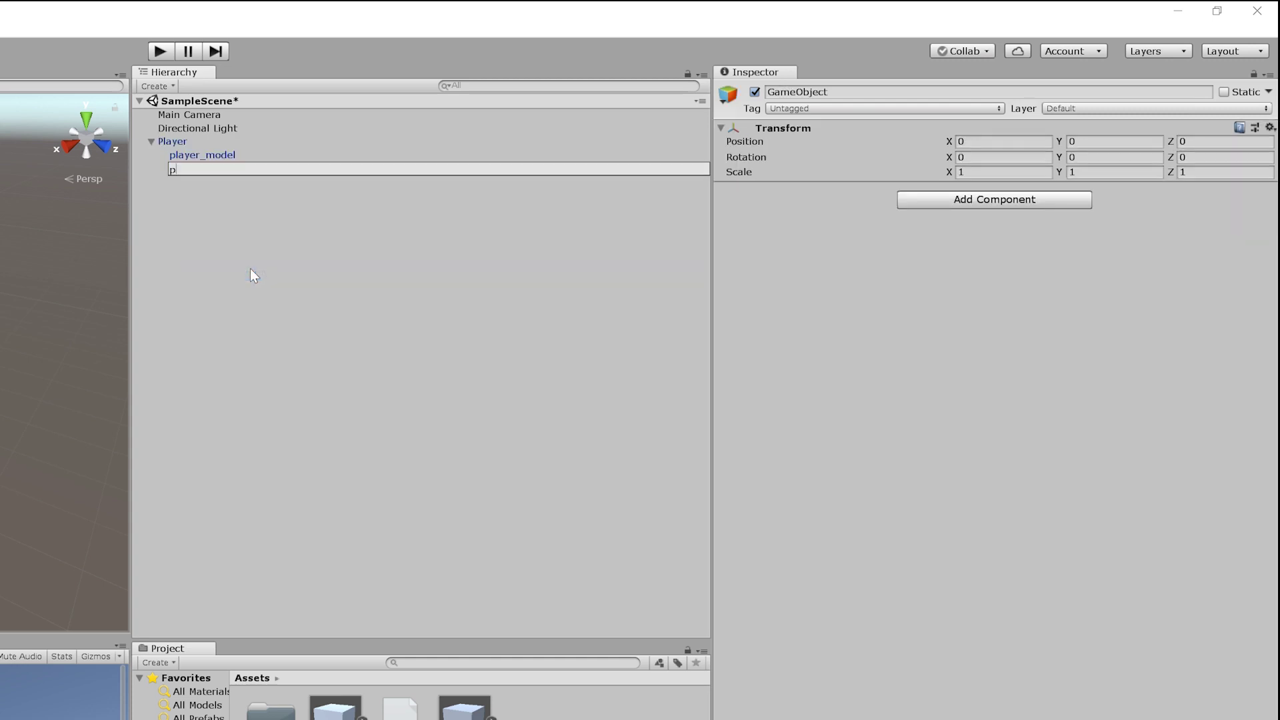
{"action": "type", "text": "layer_collision"}
{"action": "key", "text": "Return"}
Add a Box Collider component to player_collision.
{"action": "left_click", "coordinate": [994, 199]}
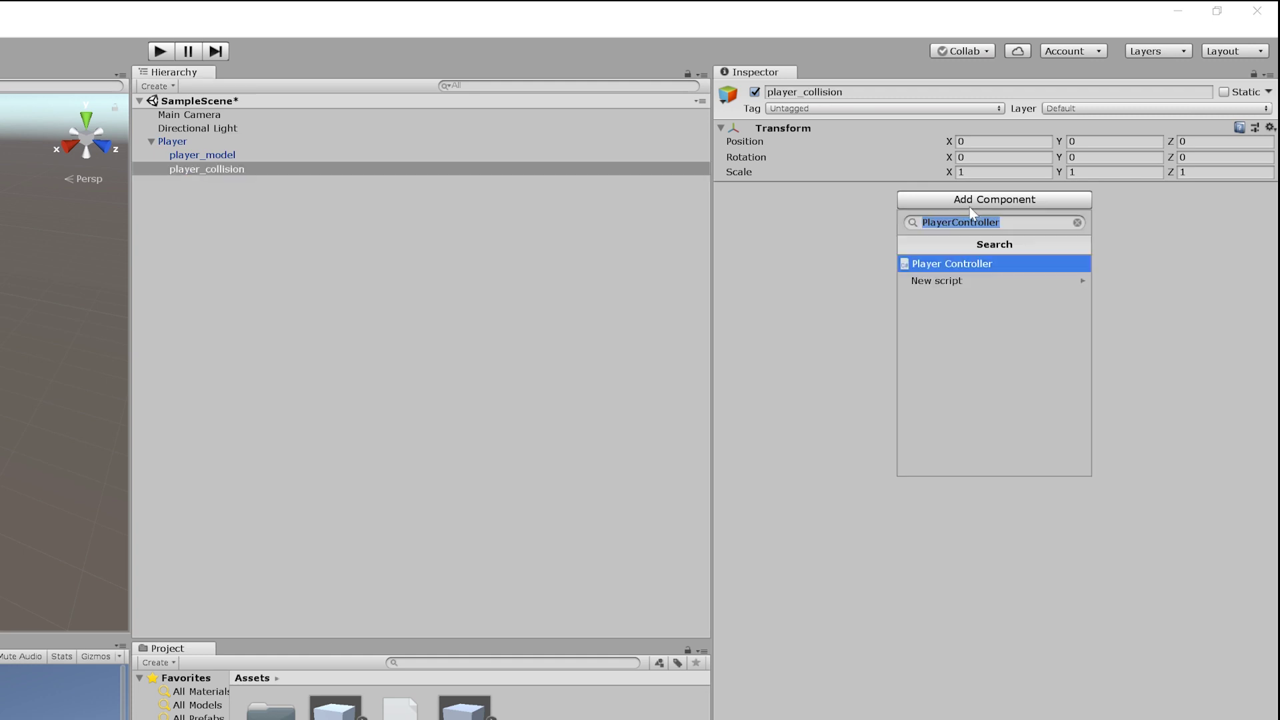
{"action": "type", "text": "ri"}
{"action": "left_click", "coordinate": [1078, 223]}
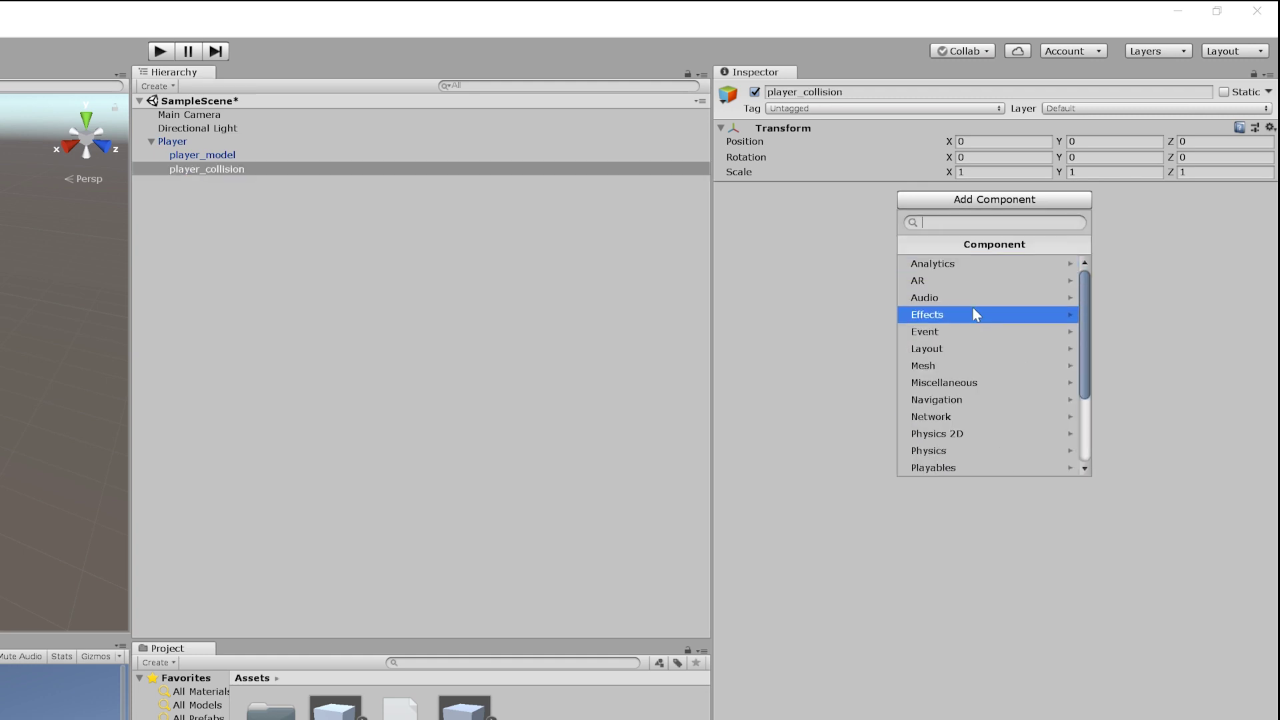
{"action": "left_click", "coordinate": [974, 314]}
{"action": "left_click", "coordinate": [942, 265]}
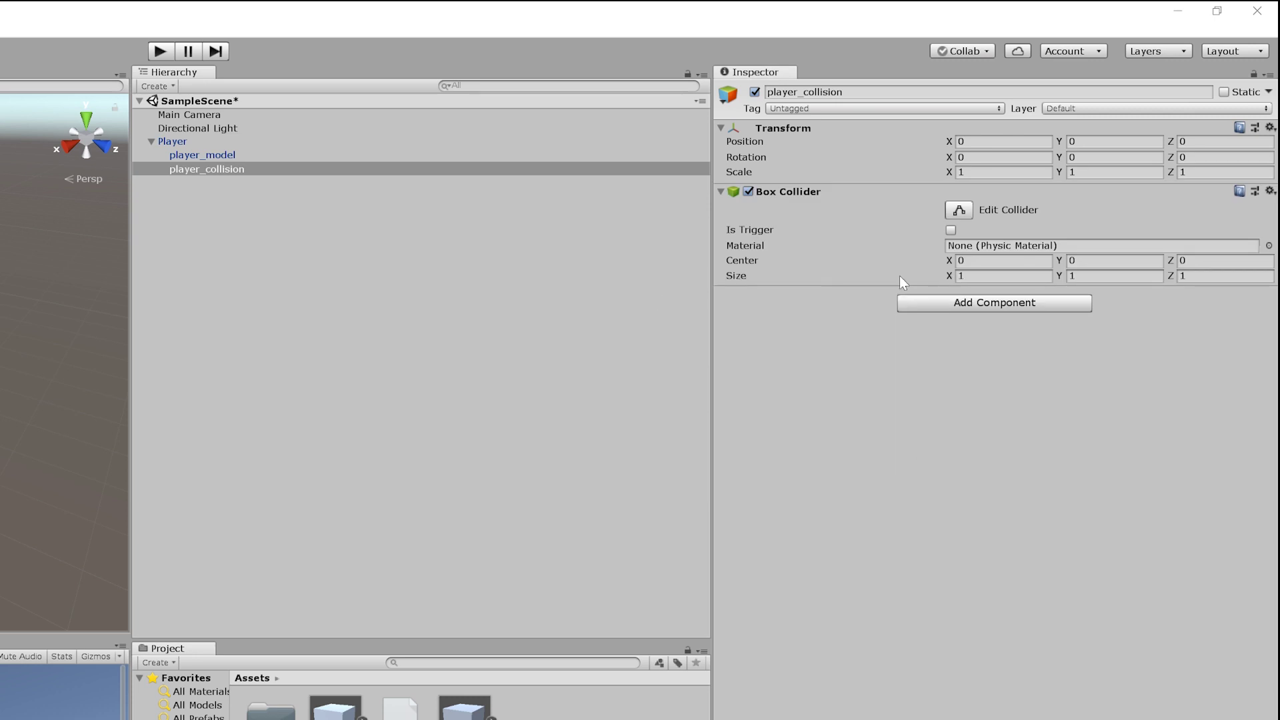
Add a Rigidbody component to player_collision.
{"action": "key", "text": "ctrl+shift+a"}
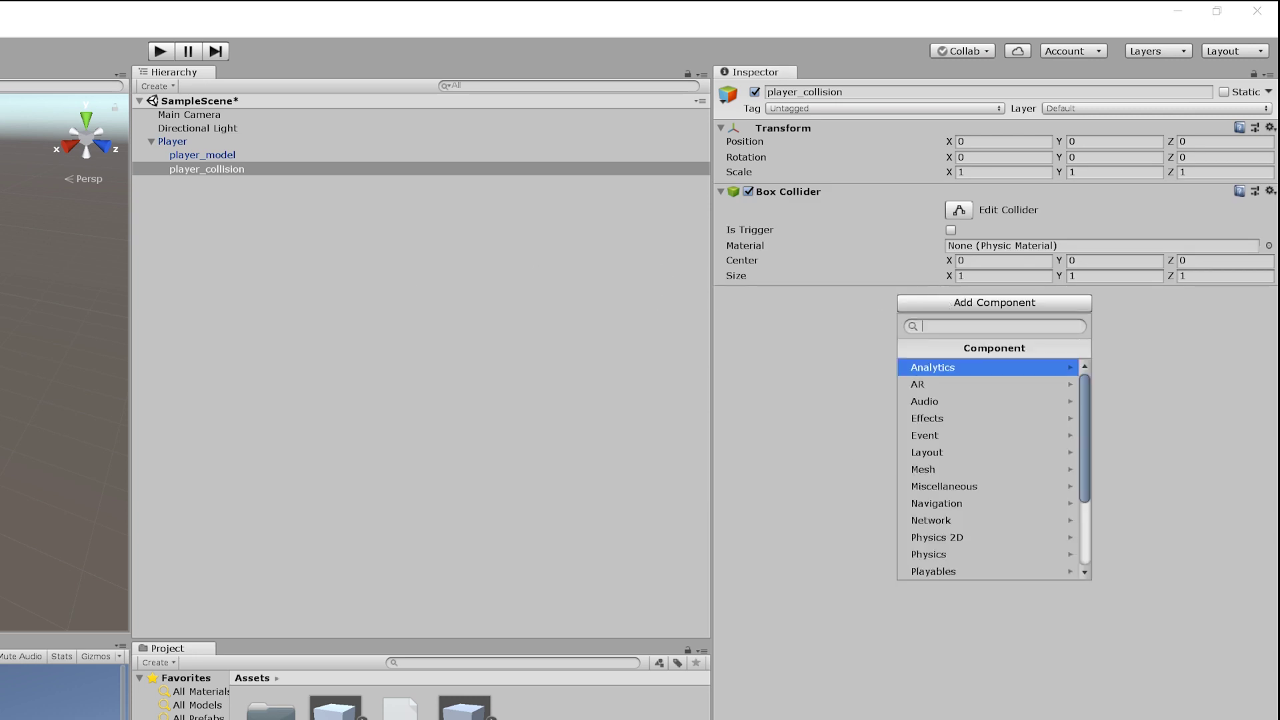
{"action": "left_click", "coordinate": [936, 538]}
{"action": "key", "text": "Left"}
{"action": "left_click", "coordinate": [929, 554]}
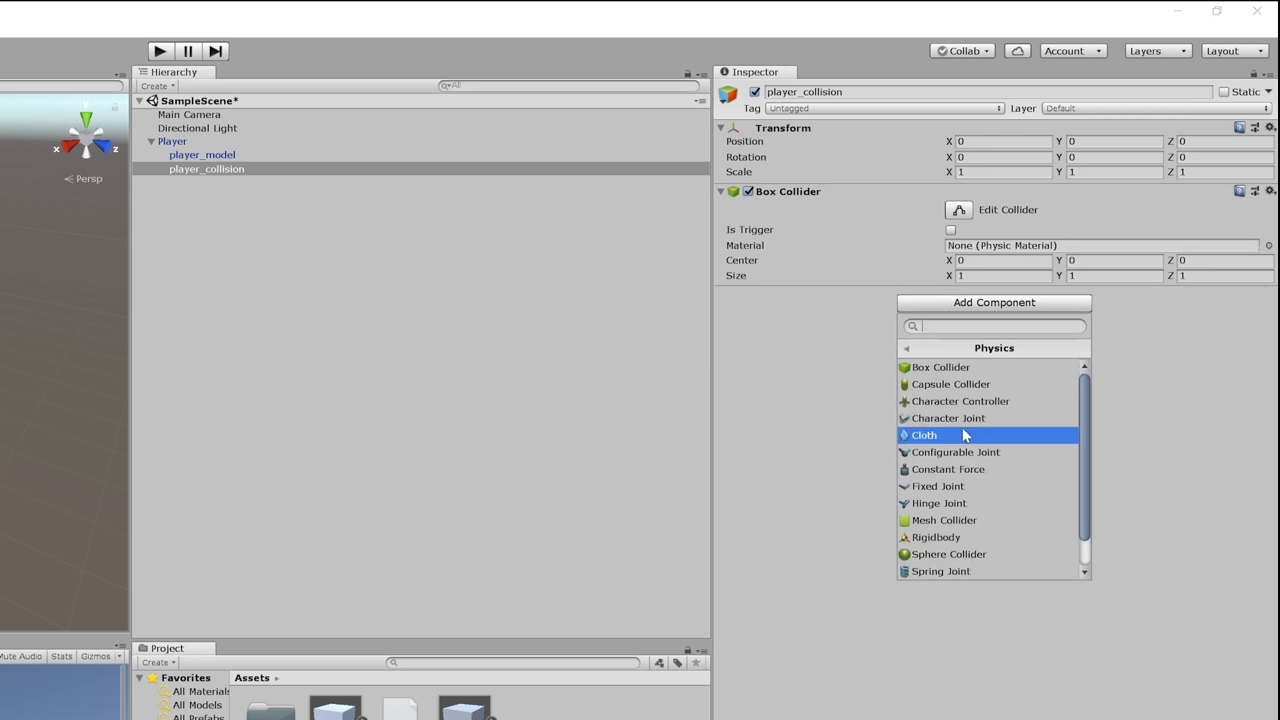
{"action": "left_click", "coordinate": [940, 537]}
{"action": "left_click", "coordinate": [315, 314]}
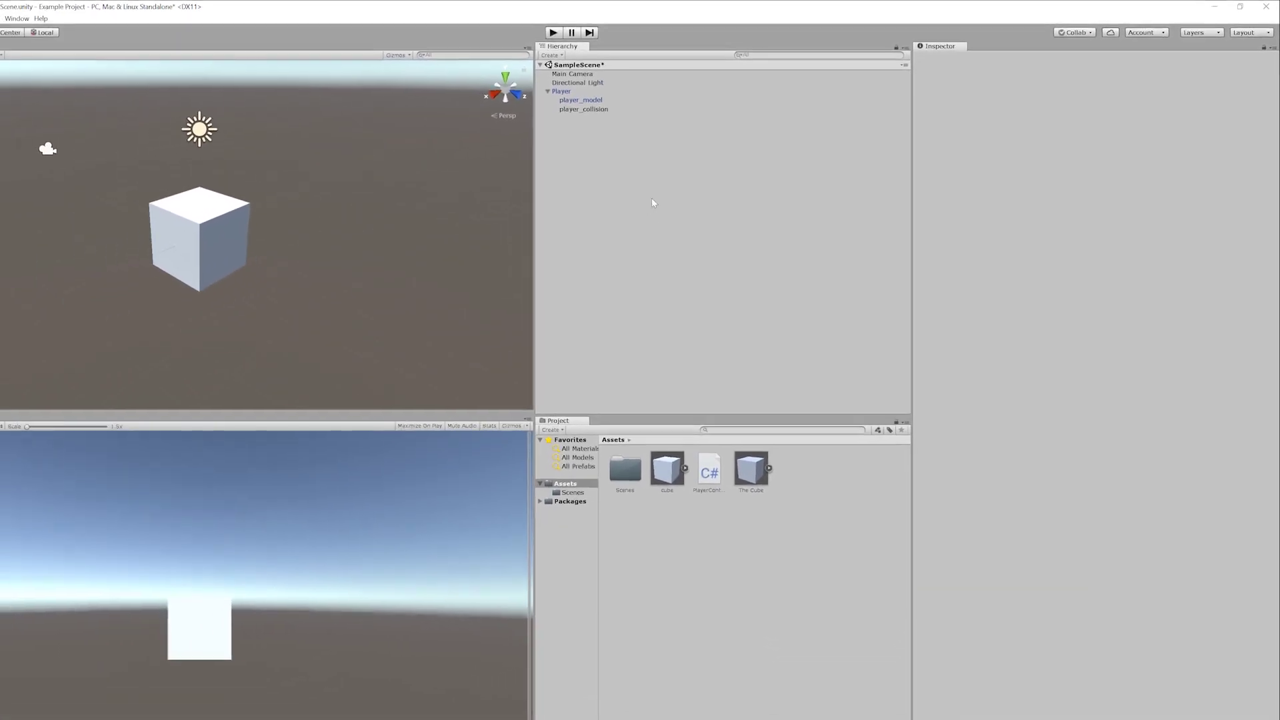
Save Player as a prefab asset in the Project Assets.
{"action": "left_click_drag", "start_coordinate": [452, 105], "coordinate": [721, 542]}
{"action": "left_click_drag", "start_coordinate": [841, 427], "coordinate": [842, 428]}
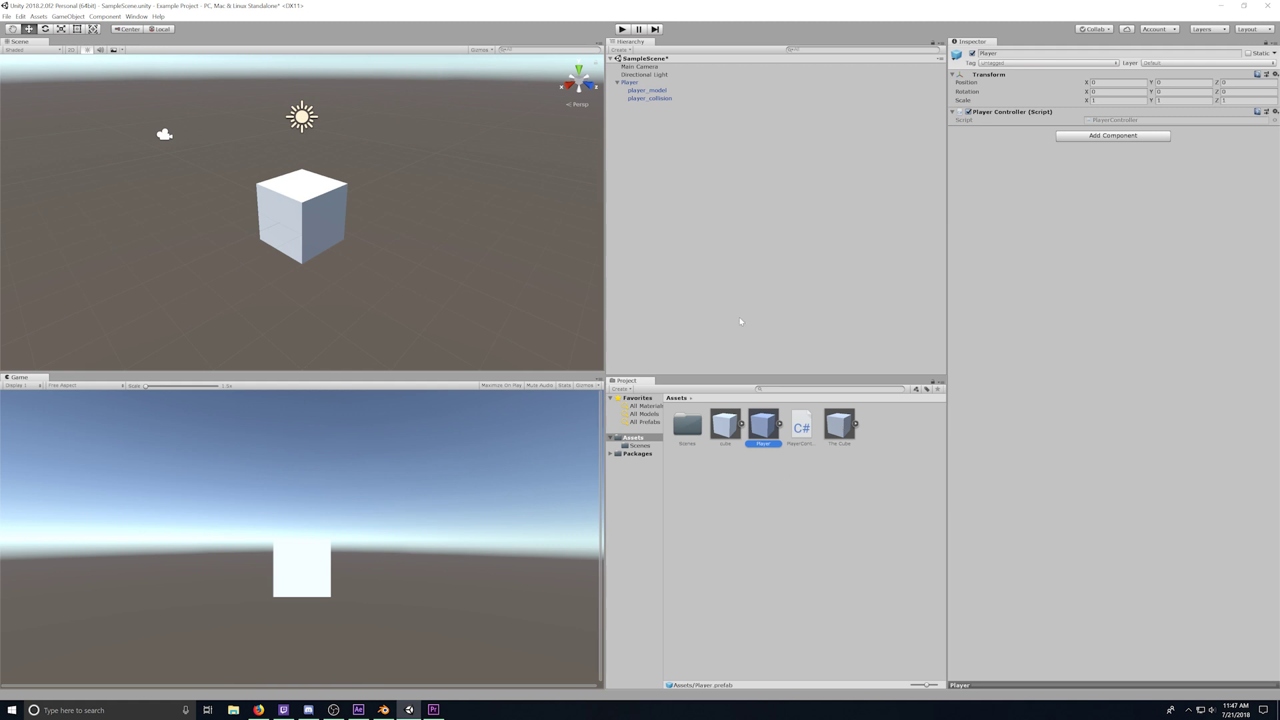
{"action": "left_click", "coordinate": [702, 202]}
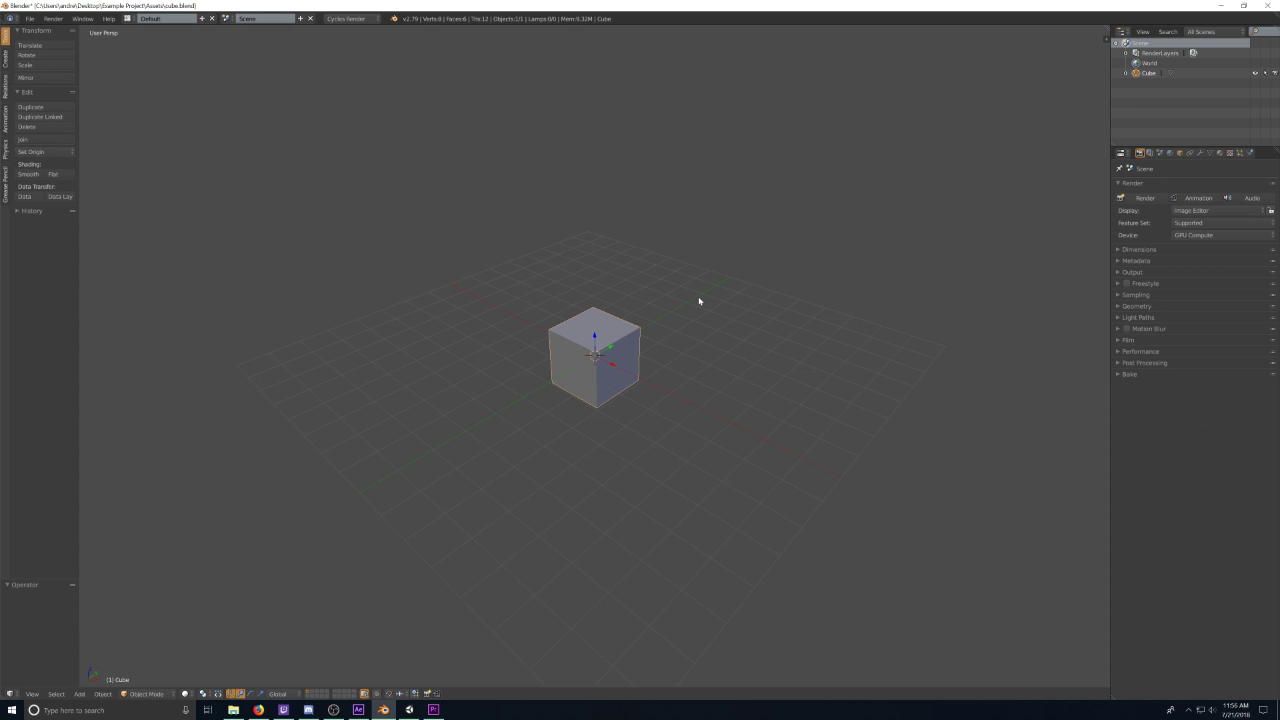
In Blender, extrude the cube's top face upward to form a raised block.
{"action": "key", "text": "Tab"}
{"action": "key", "text": "e"}
{"action": "left_click", "coordinate": [812, 334]}
{"action": "key", "text": "Tab"}
Re-export the edited cube from Blender as an FBX file.
{"action": "left_click", "coordinate": [29, 18]}
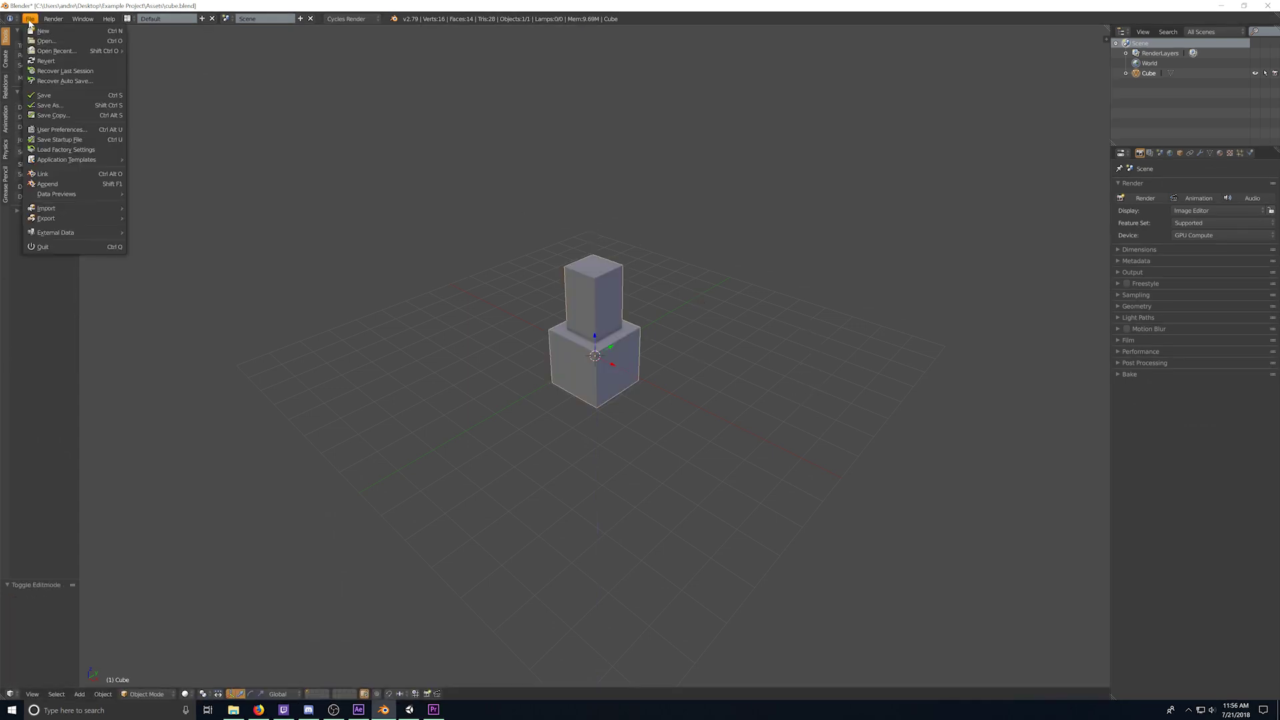
{"action": "mouse_move", "coordinate": [67, 218]}
{"action": "left_click", "coordinate": [166, 249]}
{"action": "left_click", "coordinate": [1240, 48]}
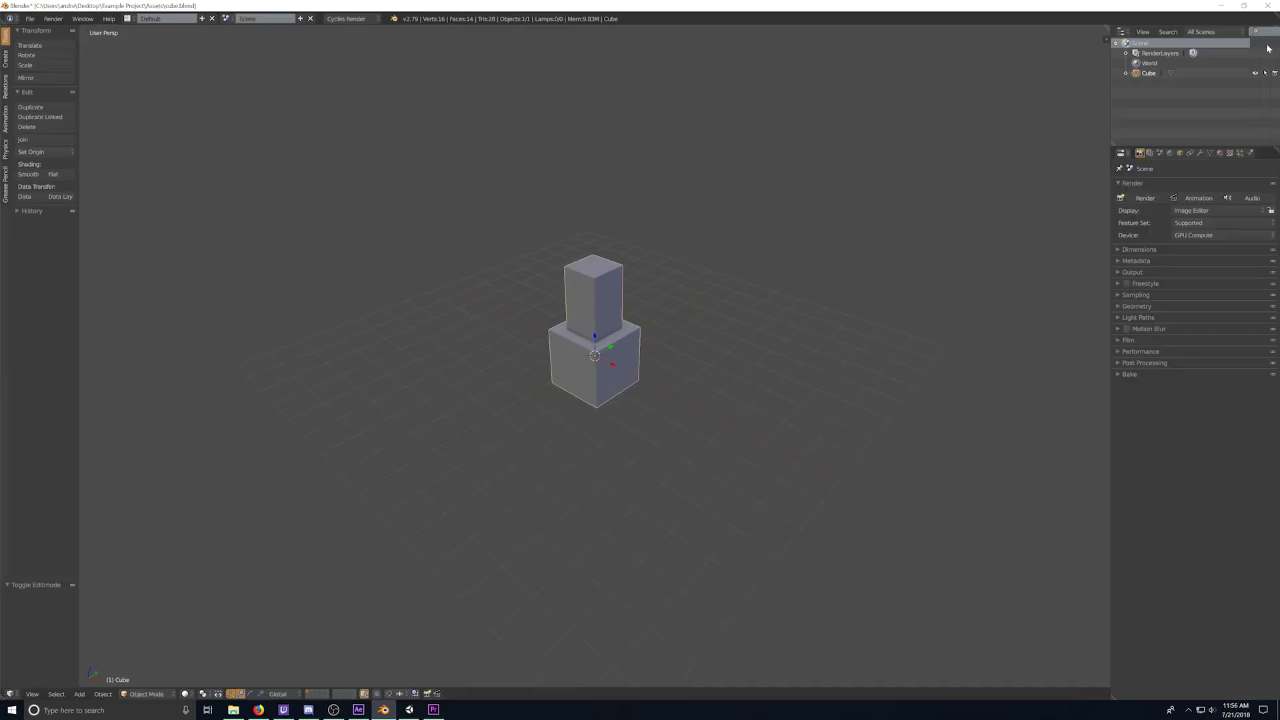
Move the exported cube file into the project's Assets folder, replacing the old one.
{"action": "left_click", "coordinate": [1224, 8]}
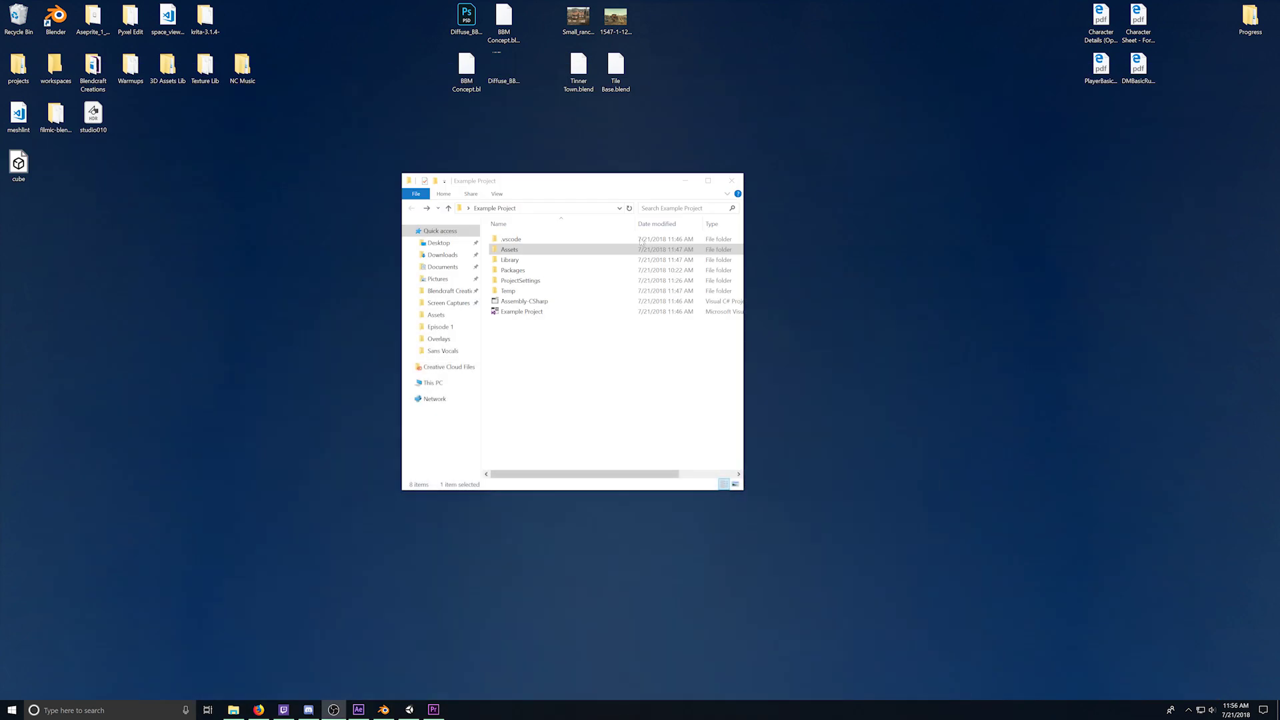
{"action": "double_click", "coordinate": [508, 249]}
{"action": "left_click_drag", "start_coordinate": [18, 163], "coordinate": [539, 374]}
{"action": "left_click", "coordinate": [634, 318]}
{"action": "key", "text": "alt+Tab"}
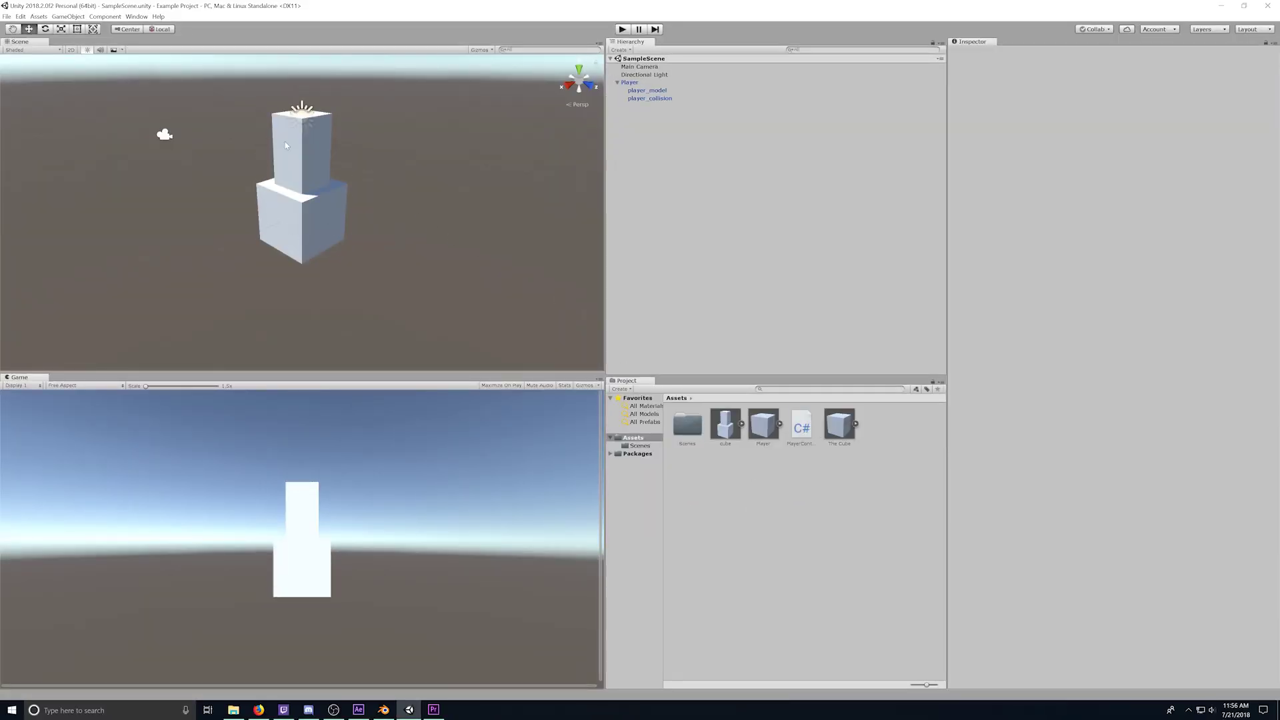
Reimport the updated cube model asset from the Project panel.
{"action": "left_click", "coordinate": [725, 424]}
{"action": "right_click", "coordinate": [725, 424]}
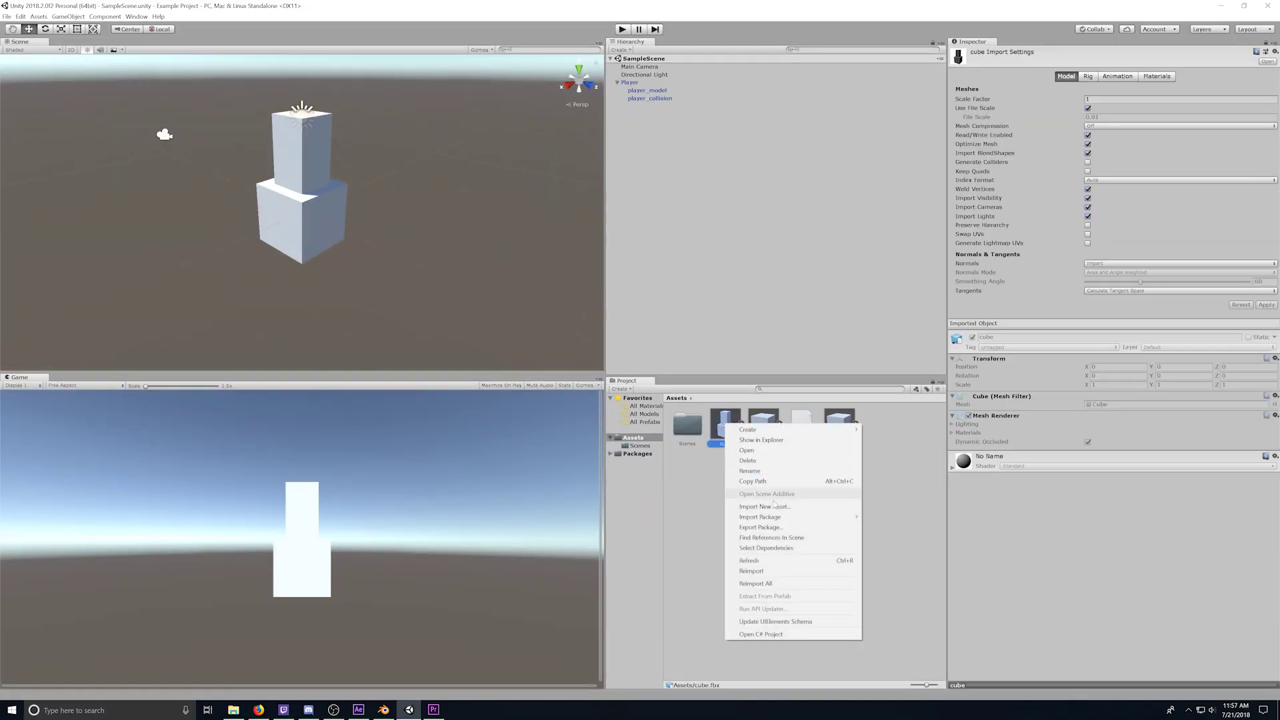
{"action": "left_click", "coordinate": [742, 574]}
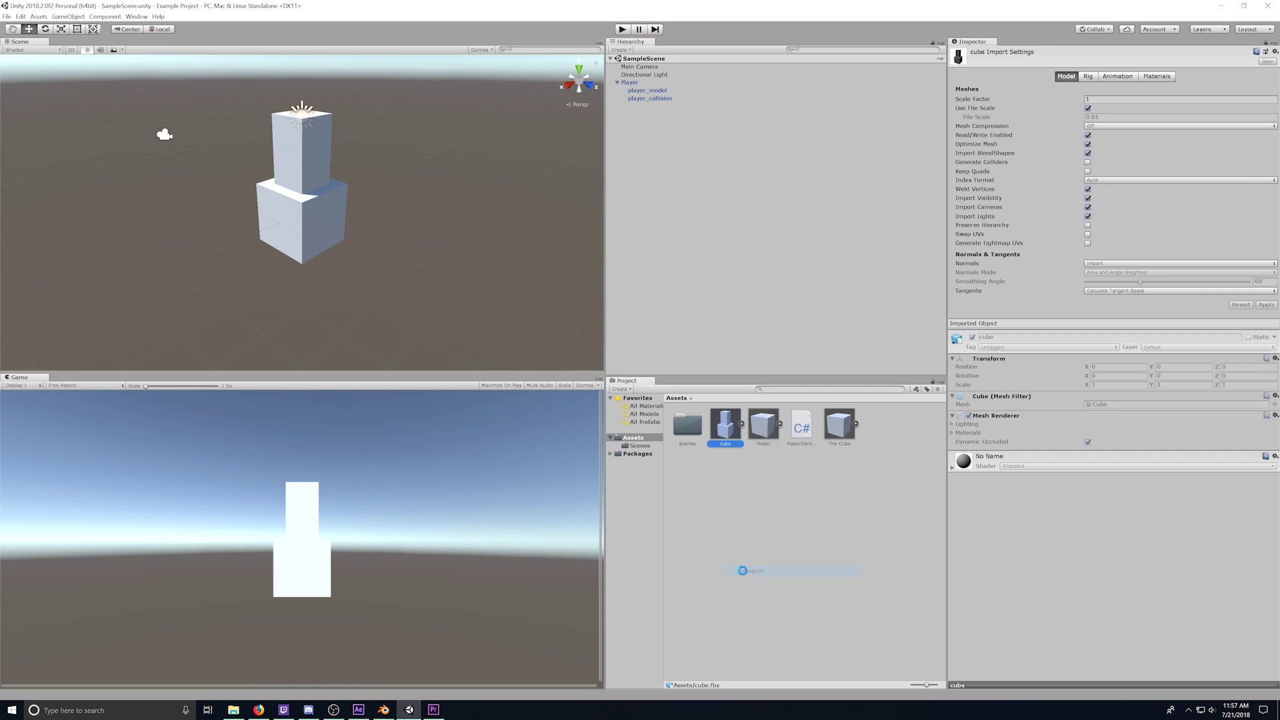